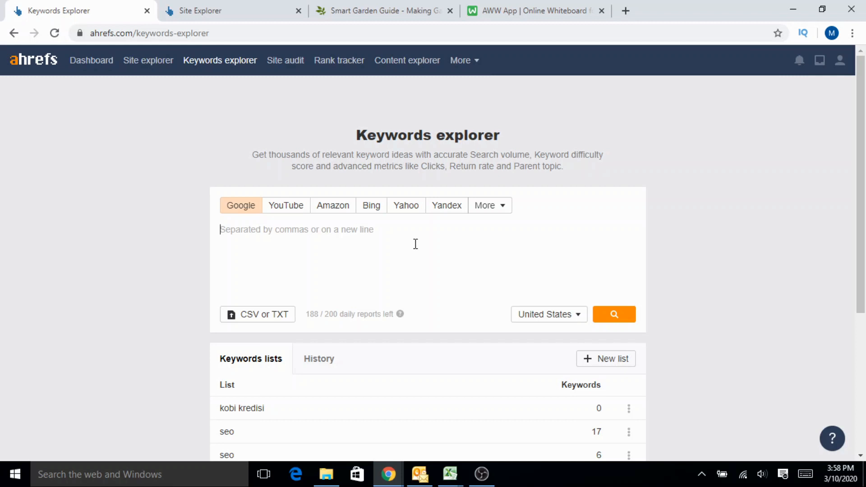
Search Google keyword data for "Garden" in the United States with Keywords Explorer
text(Garden)
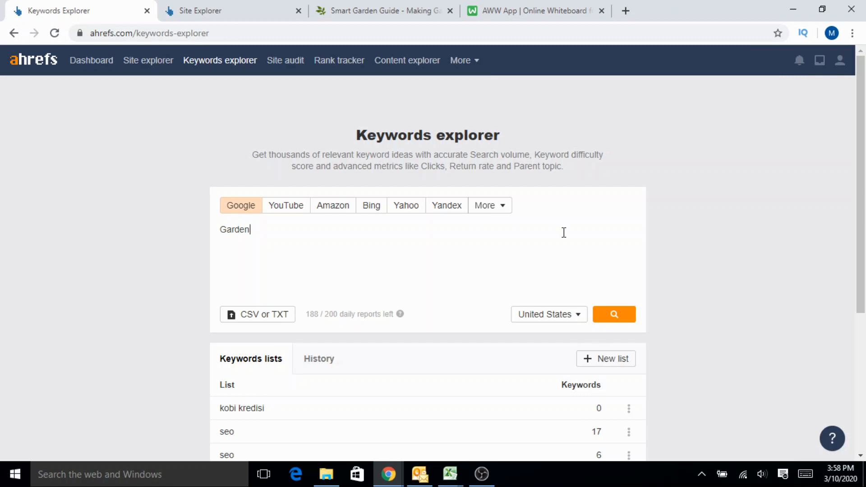
click(616, 317)
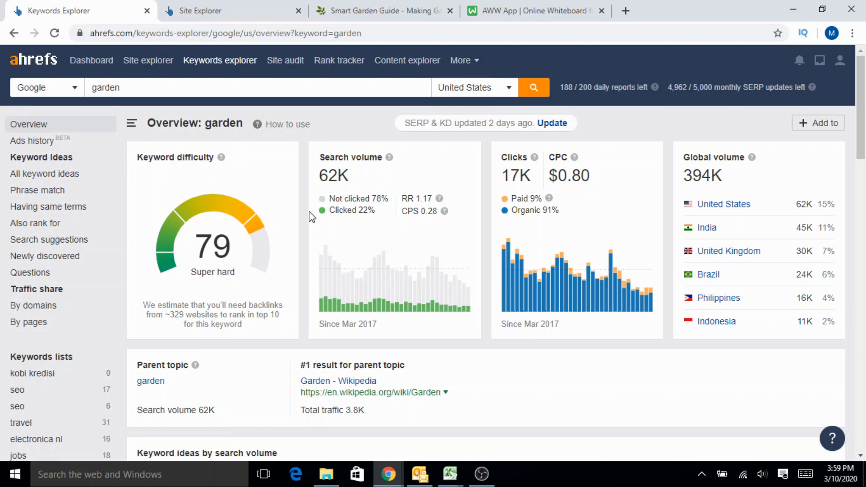
Switch to the AWW whiteboard and add "1. Competition/Difficulty" under the "5 Factor Validation" heading
click(514, 10)
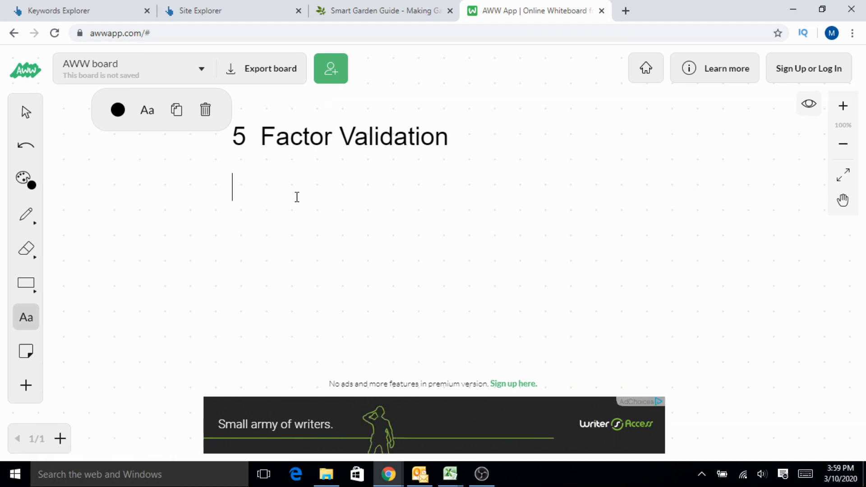
text(1. Comp)
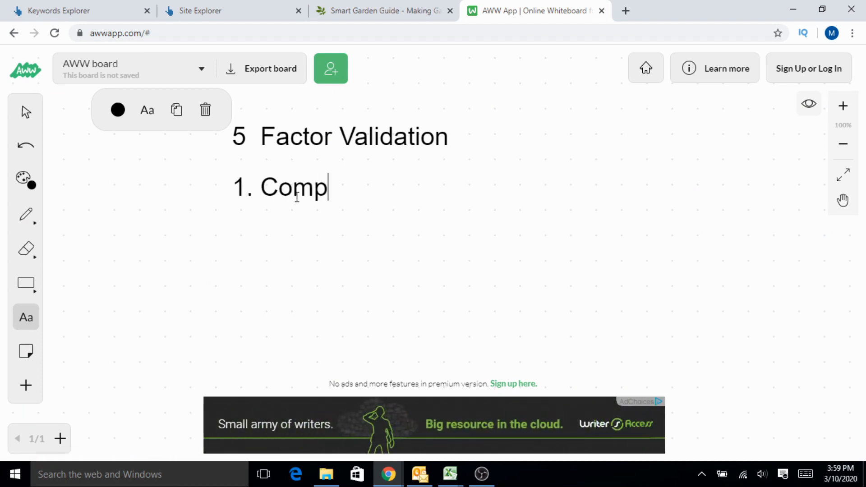
text(etition/)
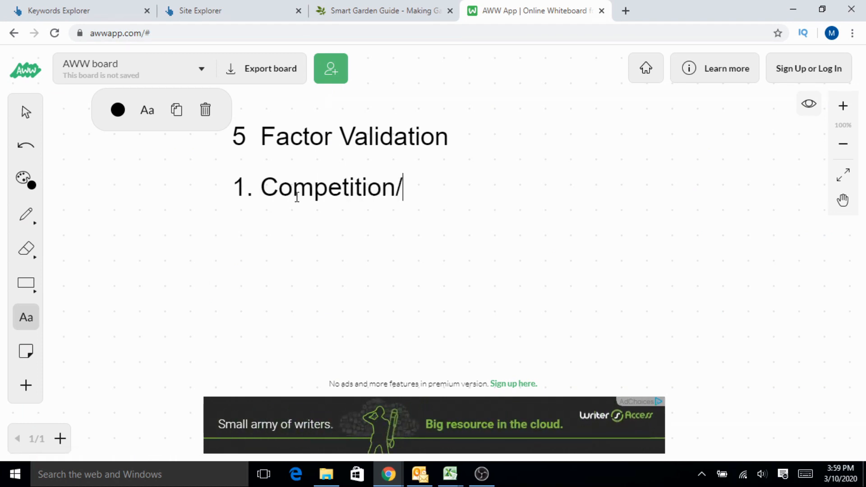
text(Difficulty)
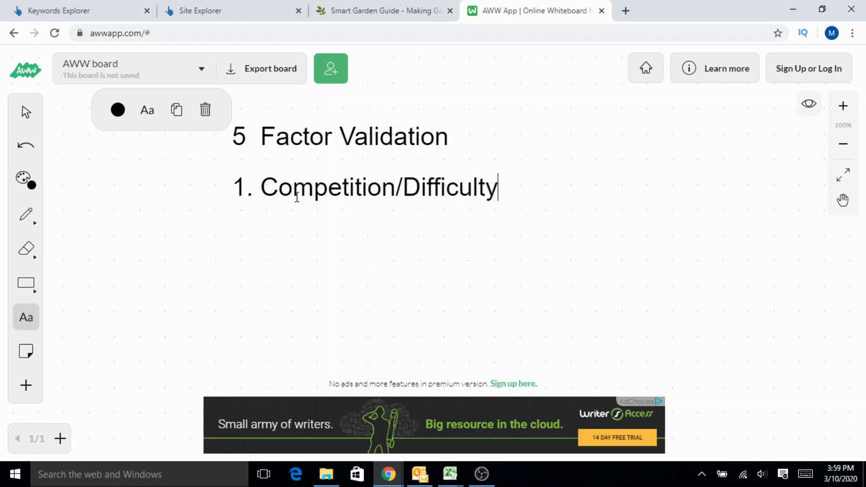
Return to Ahrefs Keywords Explorer and open the full list of all keyword ideas for "garden"
click(68, 10)
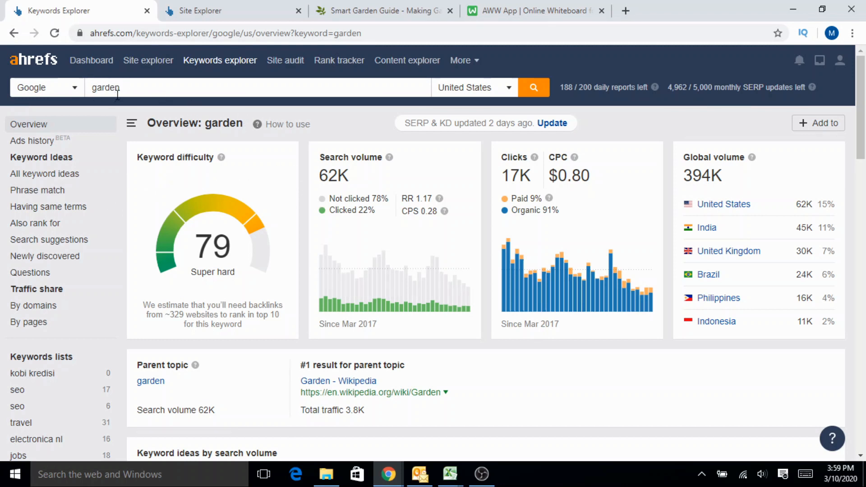
scroll(286, 271, down, 3)
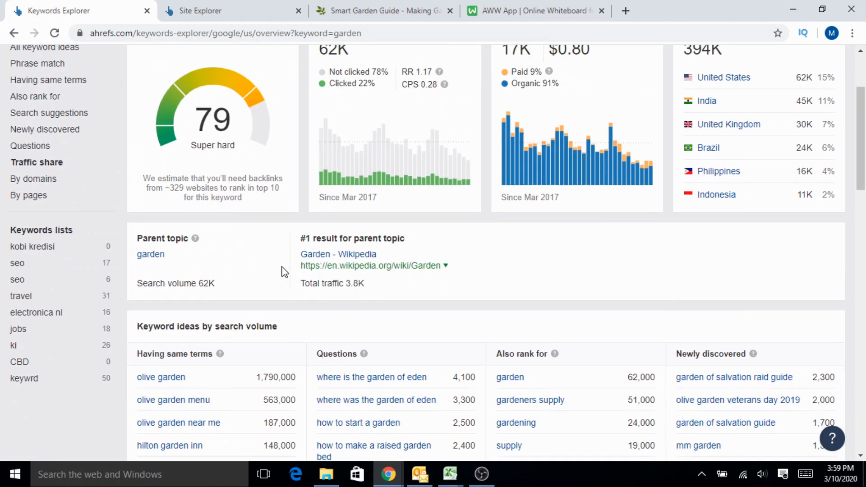
scroll(218, 311, down, 3)
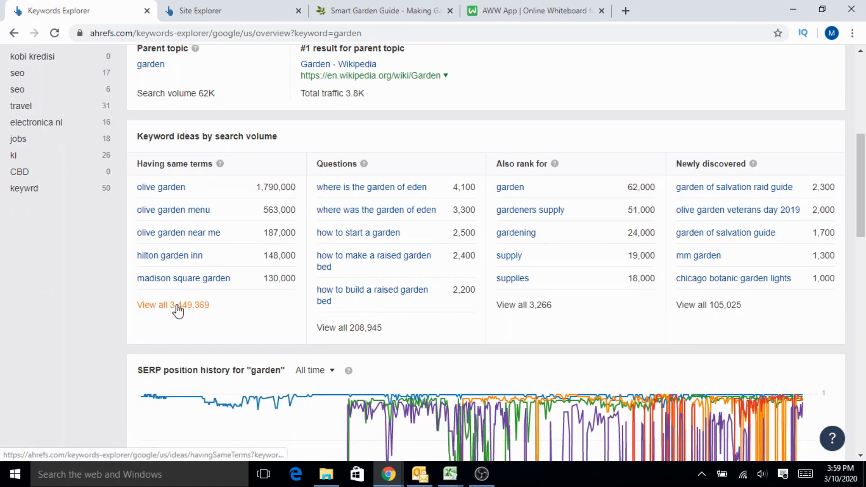
click(179, 311)
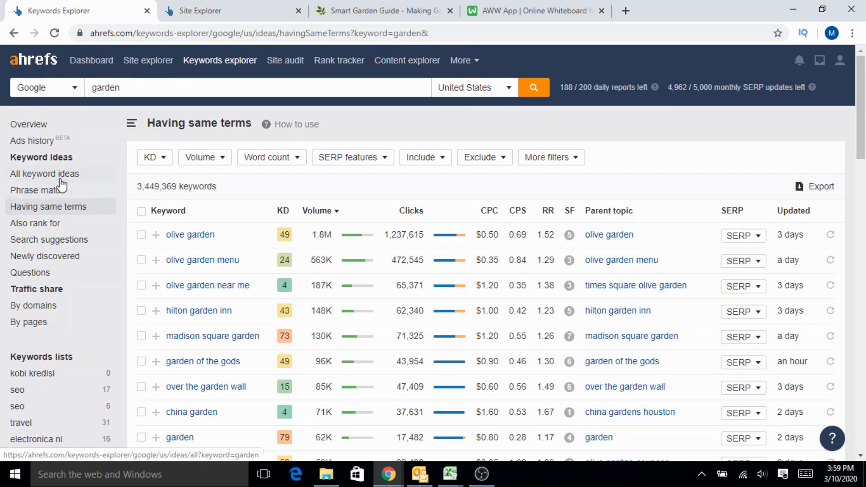
click(60, 179)
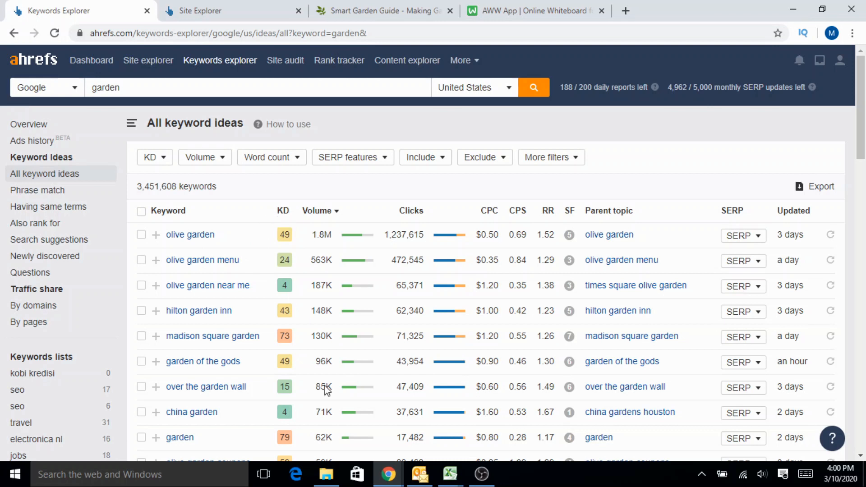
Filter the garden keyword ideas to a maximum keyword difficulty (KD) of 20
click(154, 165)
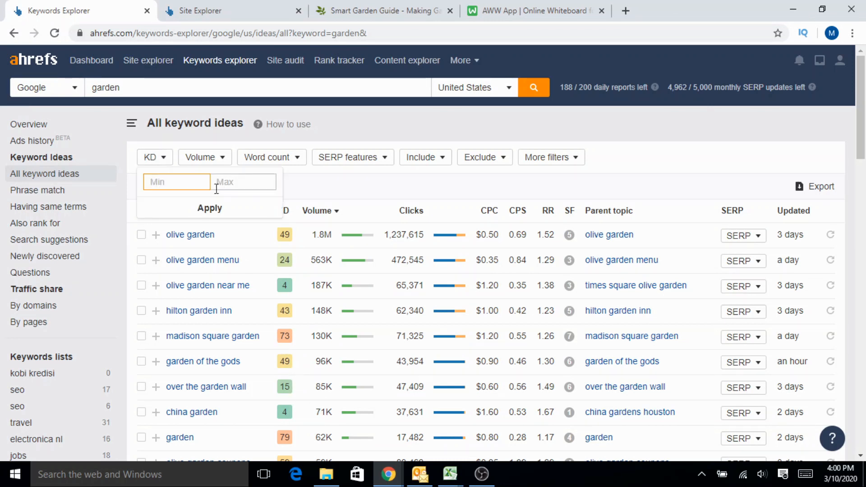
click(219, 183)
text(20)
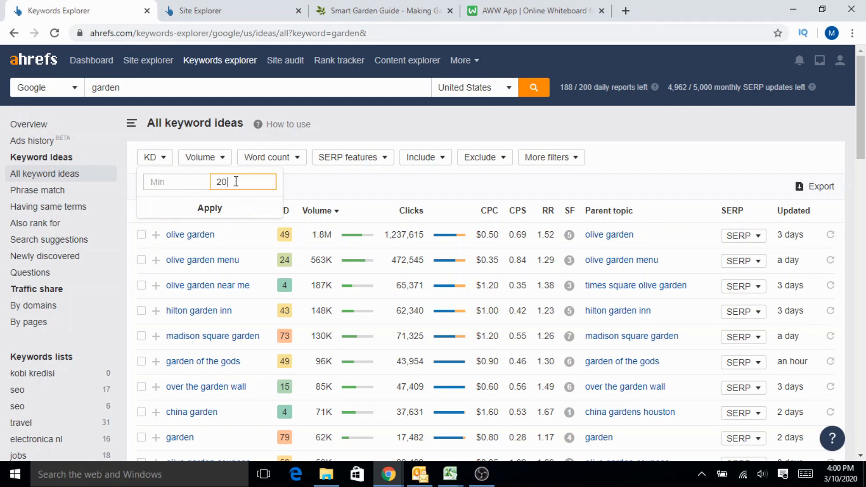
click(209, 214)
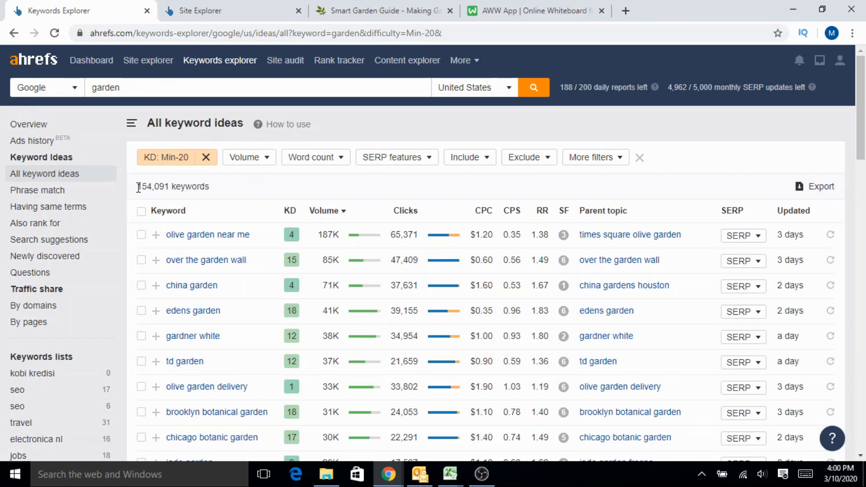
double_click(142, 189)
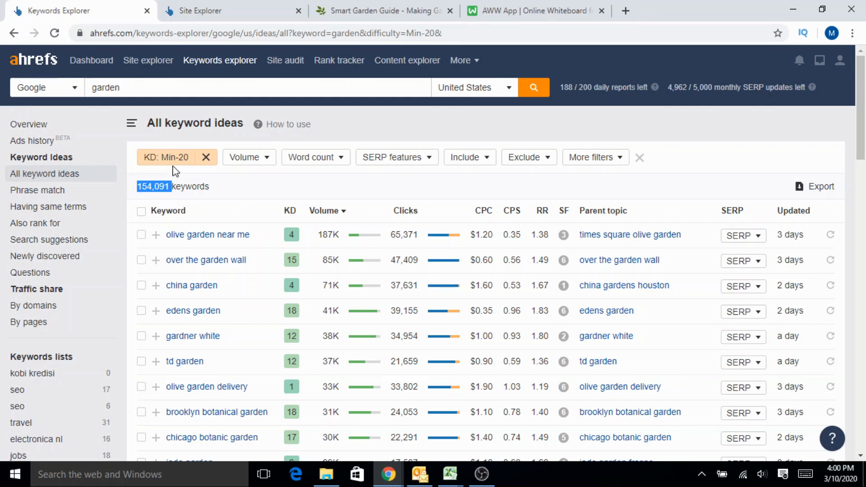
click(221, 192)
Switch to the AWW whiteboard, add "2. Search Volume" as the second factor, and dismiss the banner ad
click(556, 11)
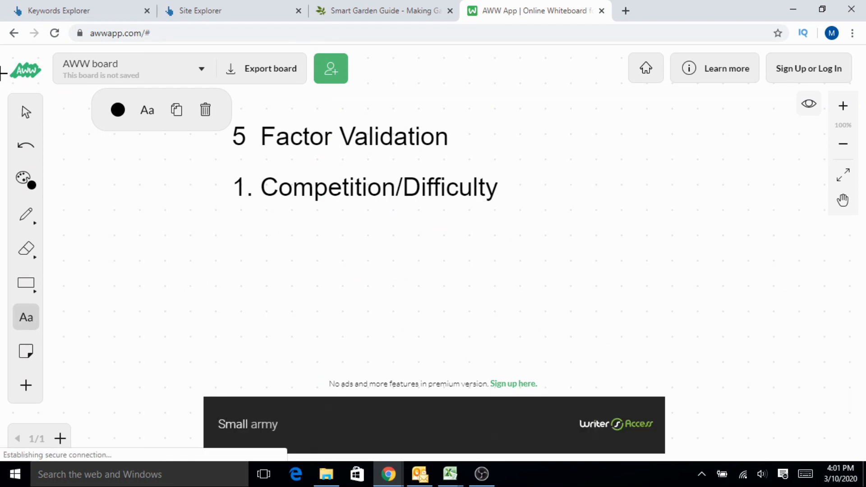
click(78, 7)
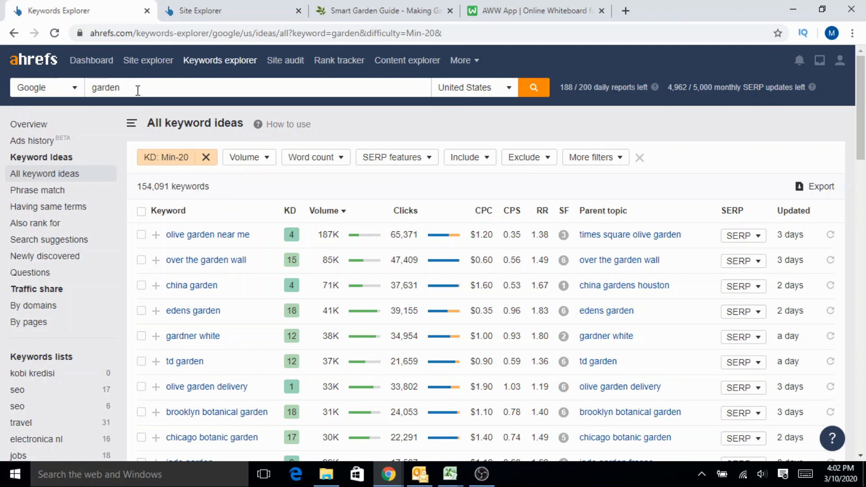
click(507, 11)
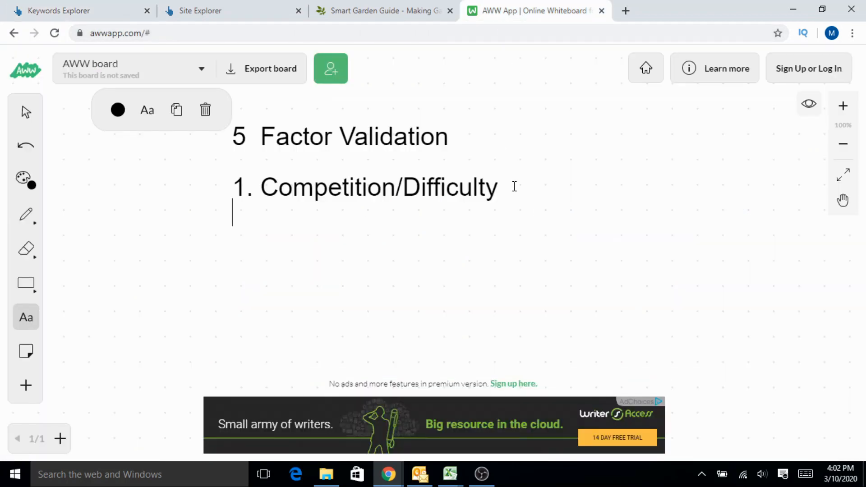
text(2. Searc)
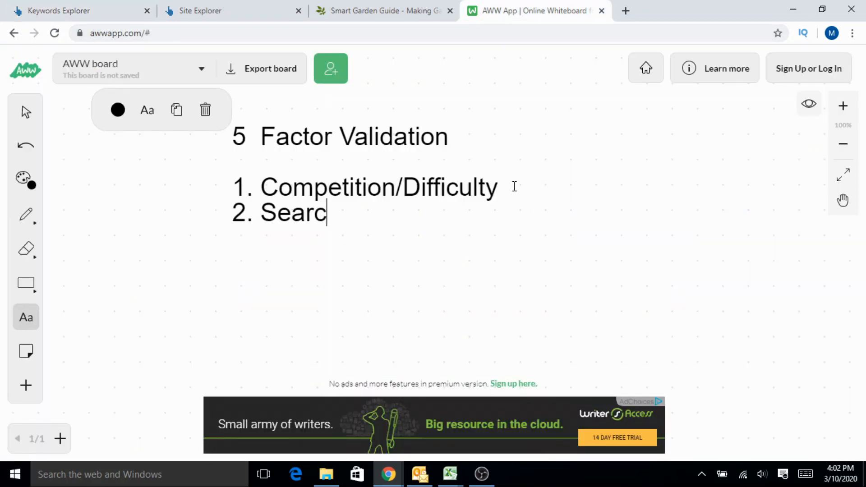
text(h vl)
key(BackSpace)
key(BackSpace)
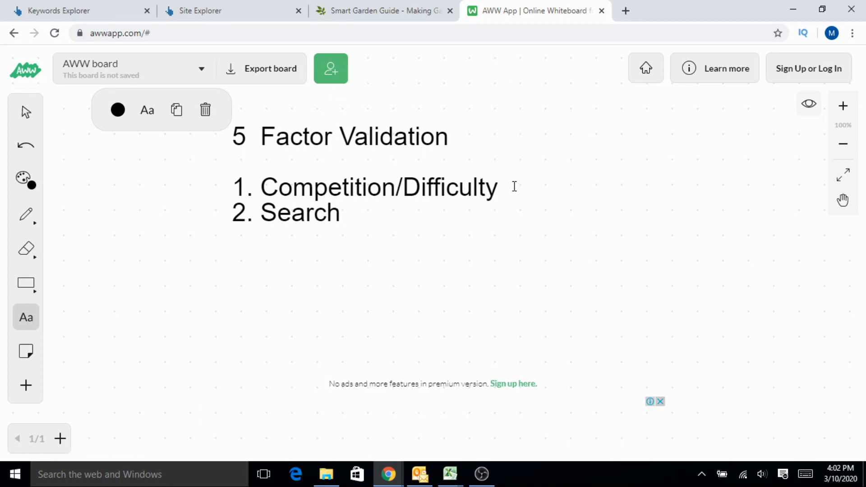
text(Volume)
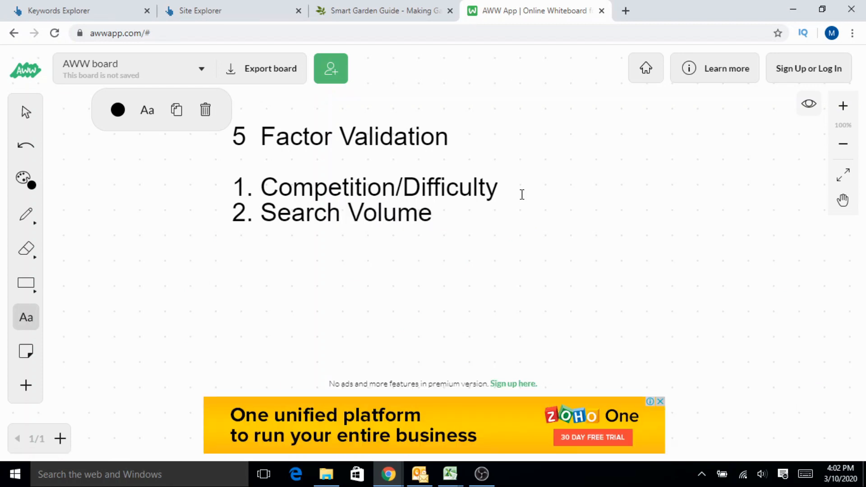
click(661, 401)
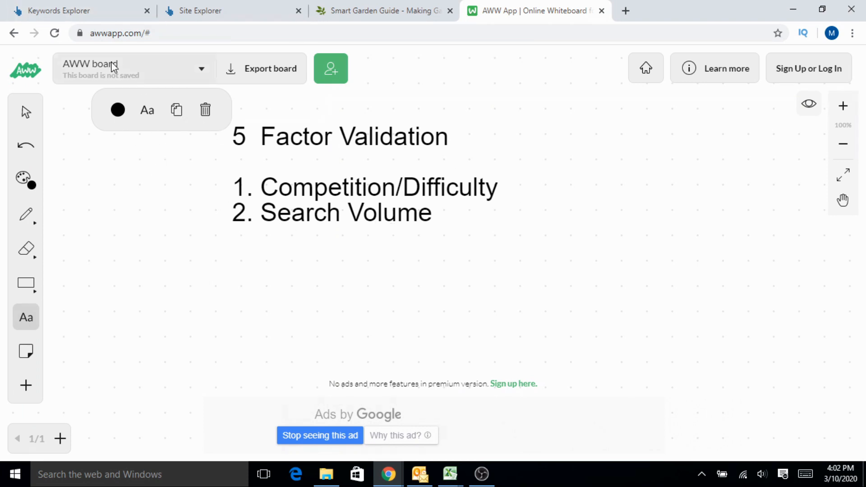
Return to Ahrefs and examine the search volumes and difficulty scores of the filtered garden keywords
click(75, 14)
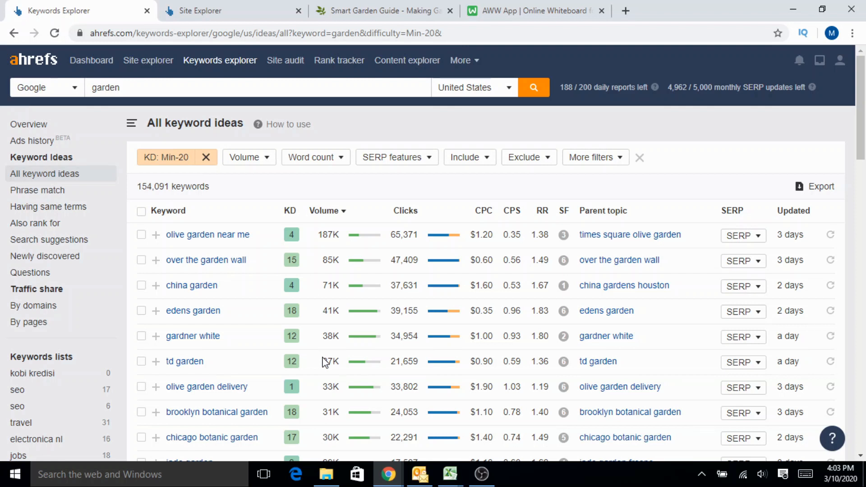
scroll(337, 324, down, 1)
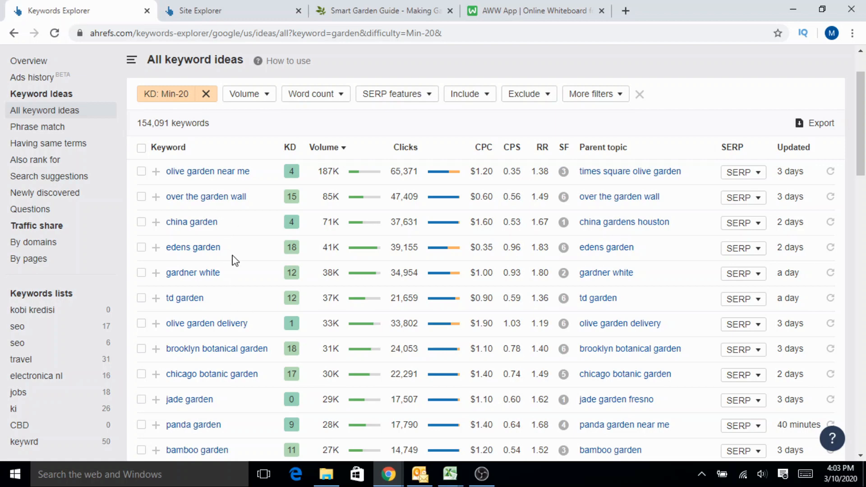
scroll(242, 352, down, 3)
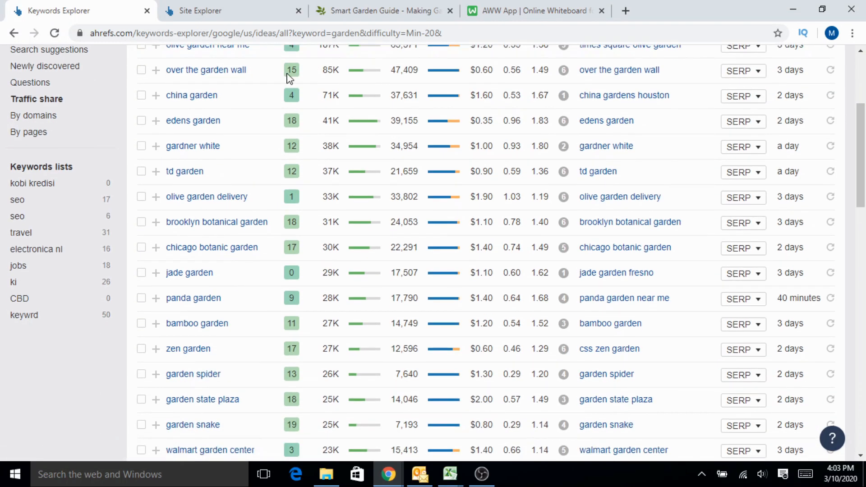
scroll(271, 302, down, 2)
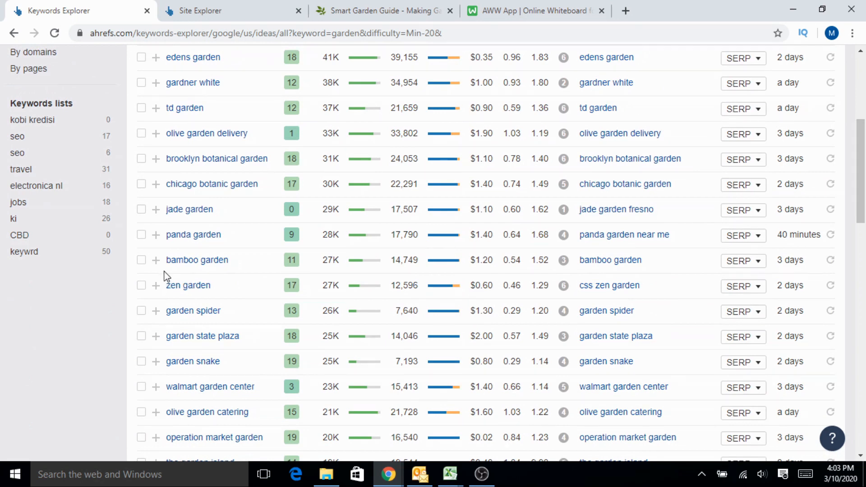
scroll(255, 271, down, 3)
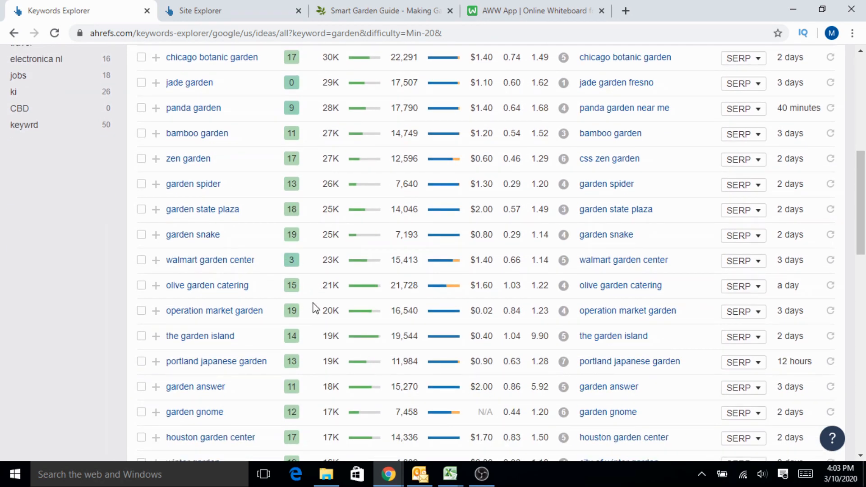
scroll(288, 313, down, 2)
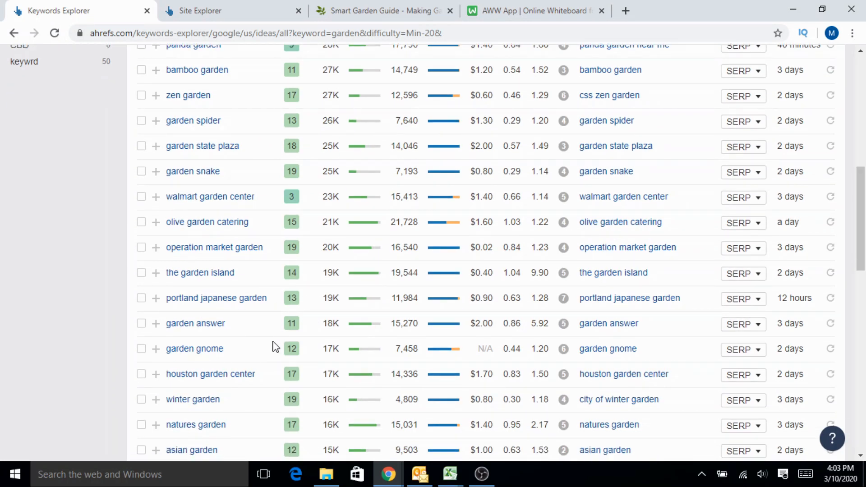
scroll(253, 337, down, 2)
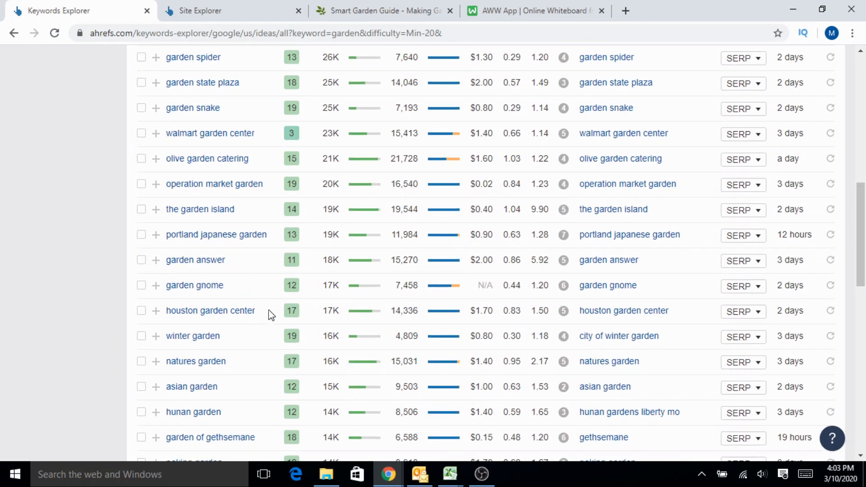
scroll(271, 361, down, 2)
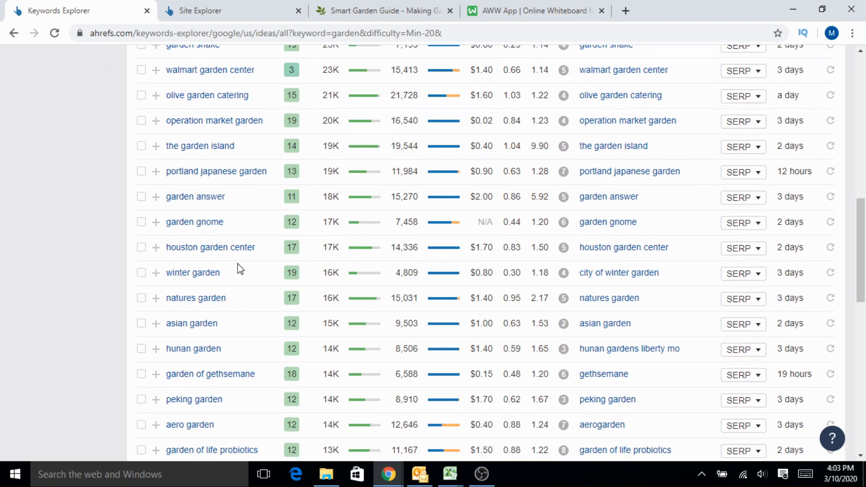
scroll(240, 266, down, 4)
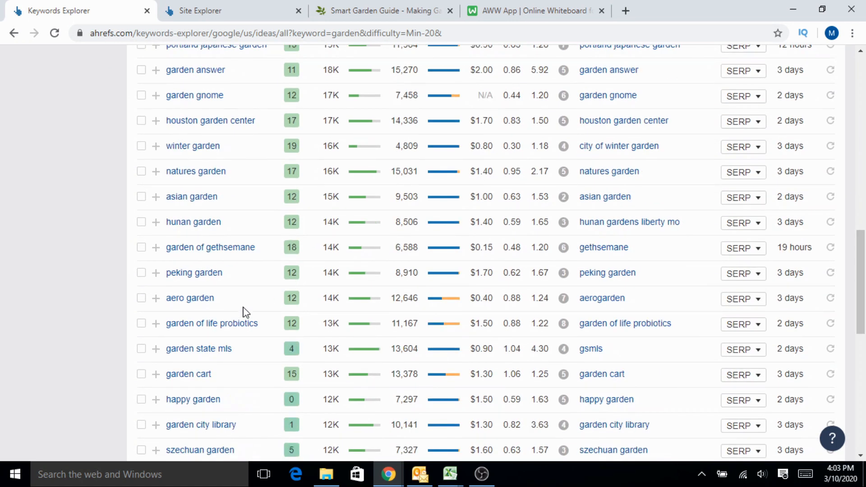
mouse_move(348, 311)
scroll(348, 314, down, 4)
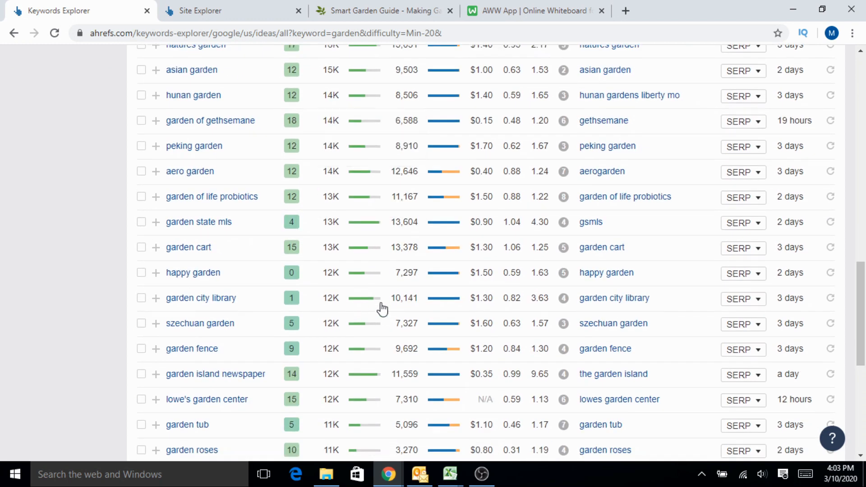
scroll(335, 370, down, 4)
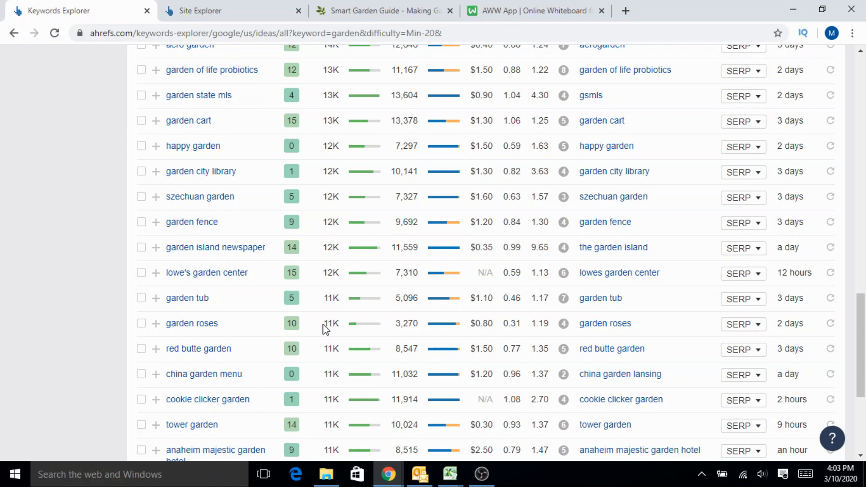
scroll(326, 329, up, 15)
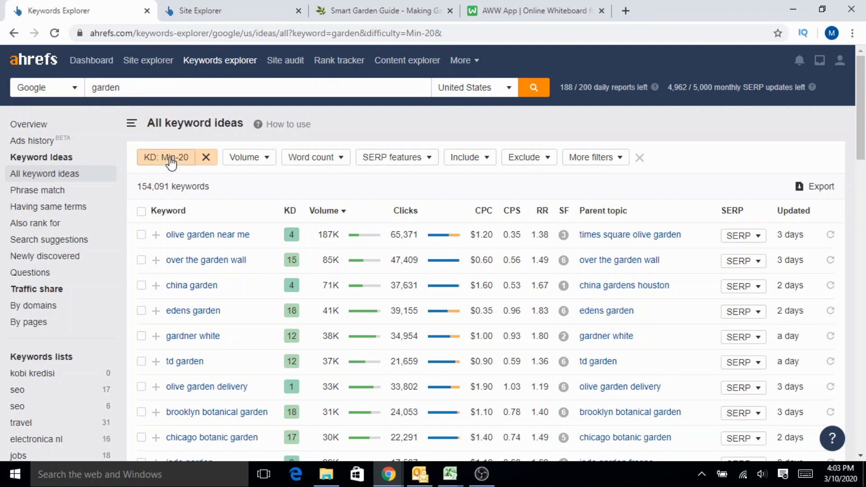
Switch to the AWW whiteboard and add "3. Scope for Content" as the third validation factor
click(558, 6)
click(436, 212)
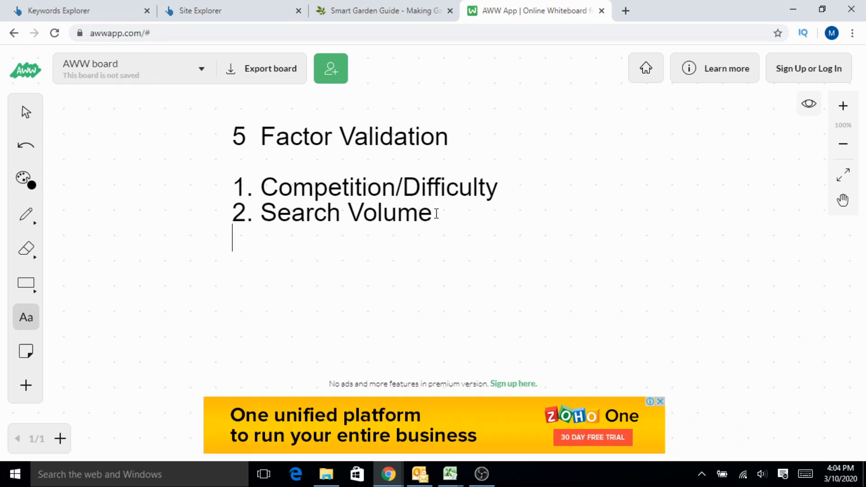
text(3. Scope)
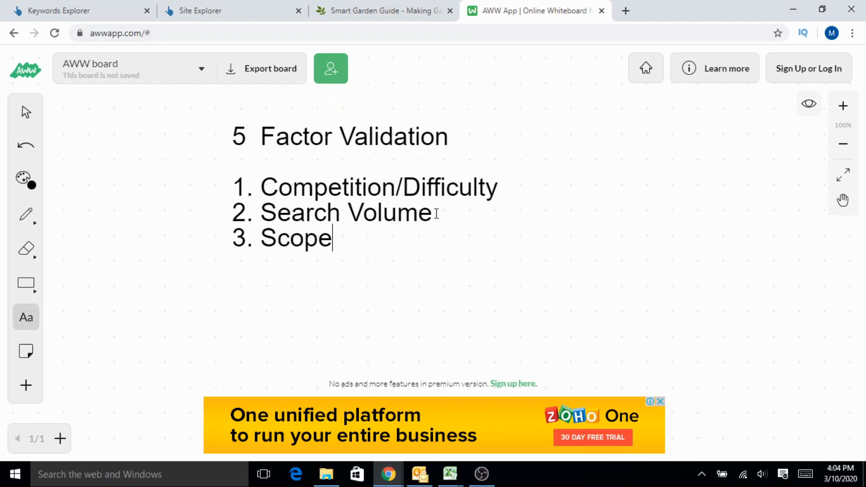
text( for Content)
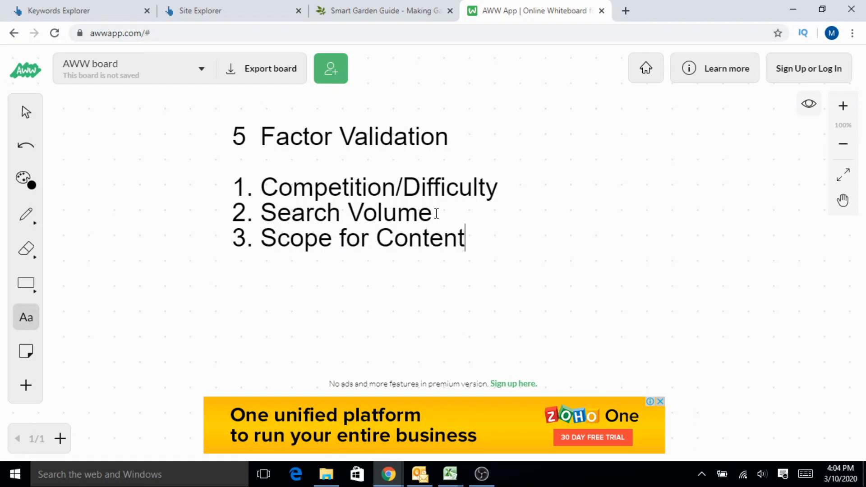
Return to Ahrefs Keywords Explorer and filter the garden keyword ideas to a minimum search volume of 500
click(112, 17)
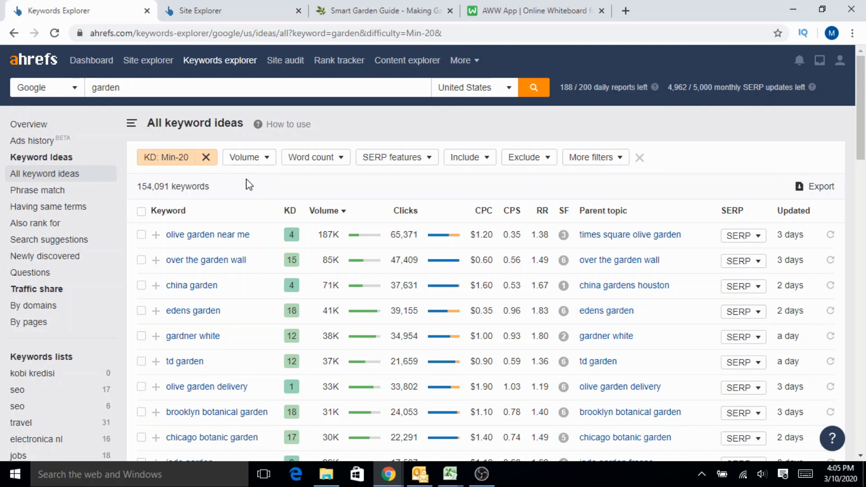
click(247, 160)
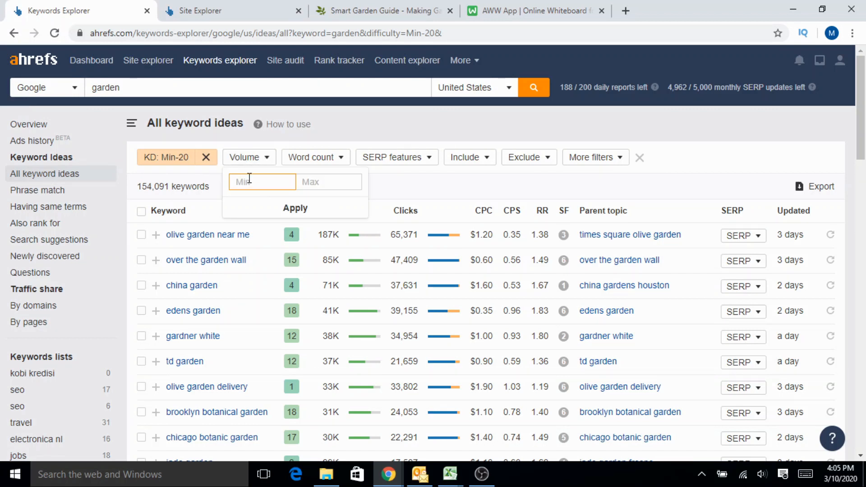
text(500)
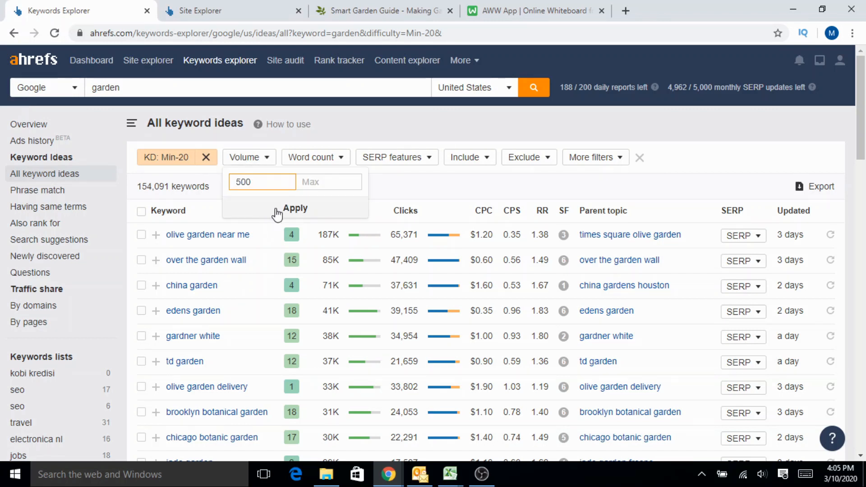
click(293, 208)
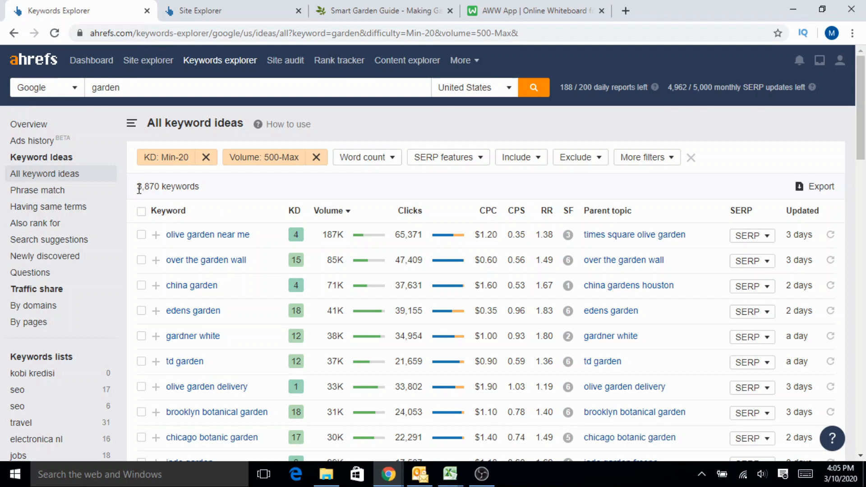
Examine the number of remaining garden keywords and read through the filtered list to judge the scope for content
drag(138, 189, 161, 189)
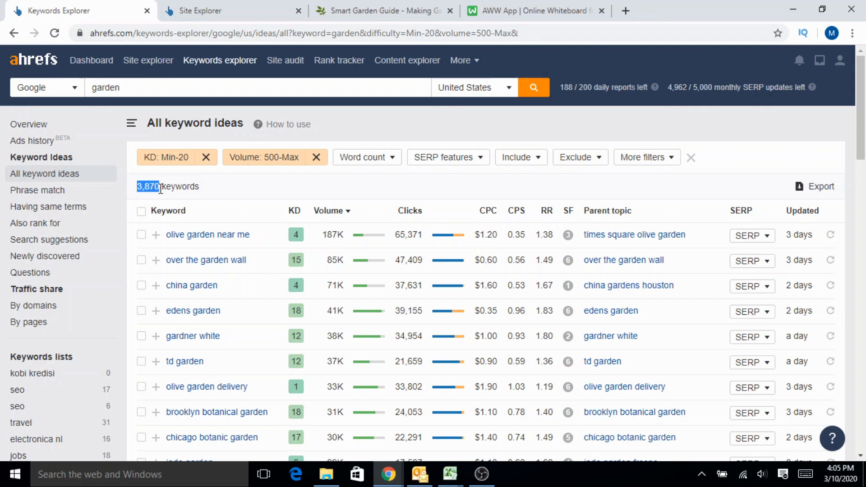
click(205, 195)
drag(139, 189, 230, 193)
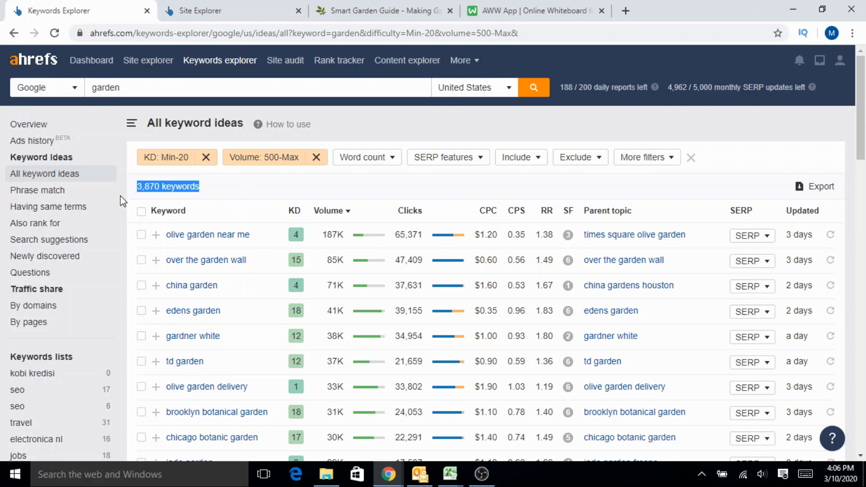
click(228, 191)
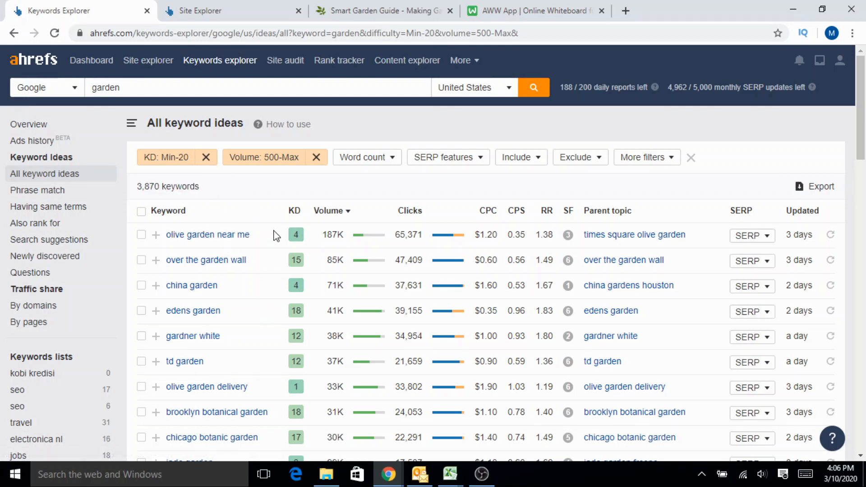
double_click(119, 87)
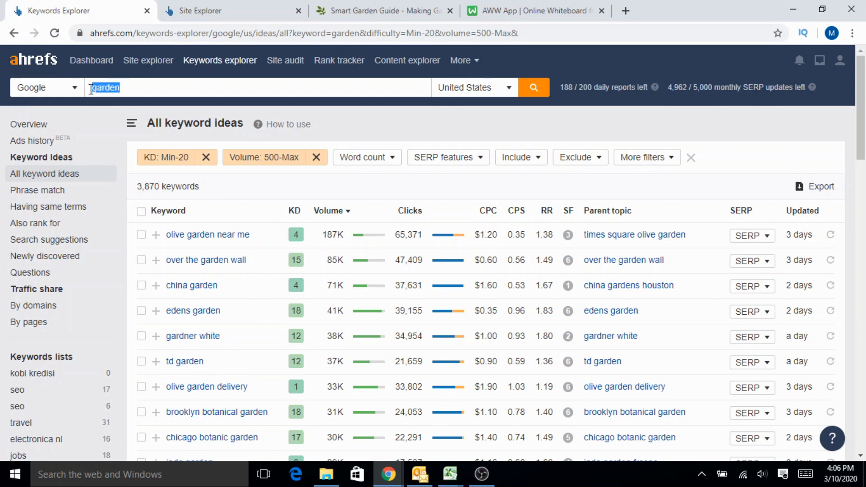
click(128, 89)
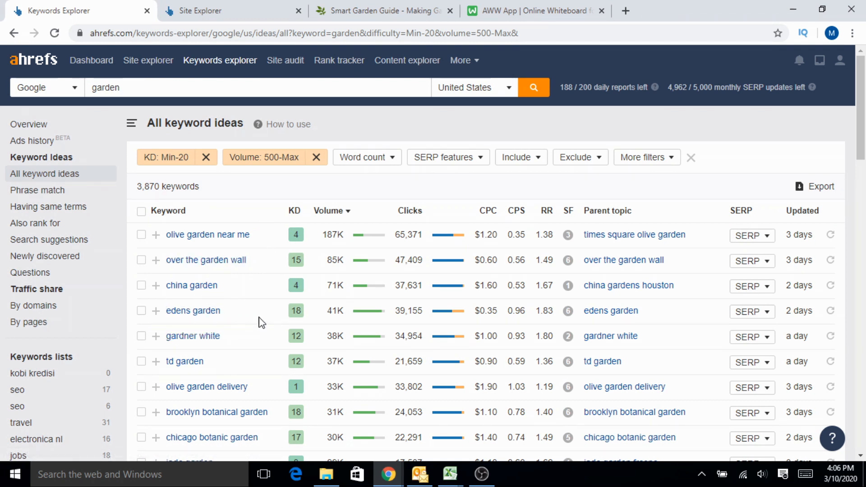
scroll(259, 320, down, 1)
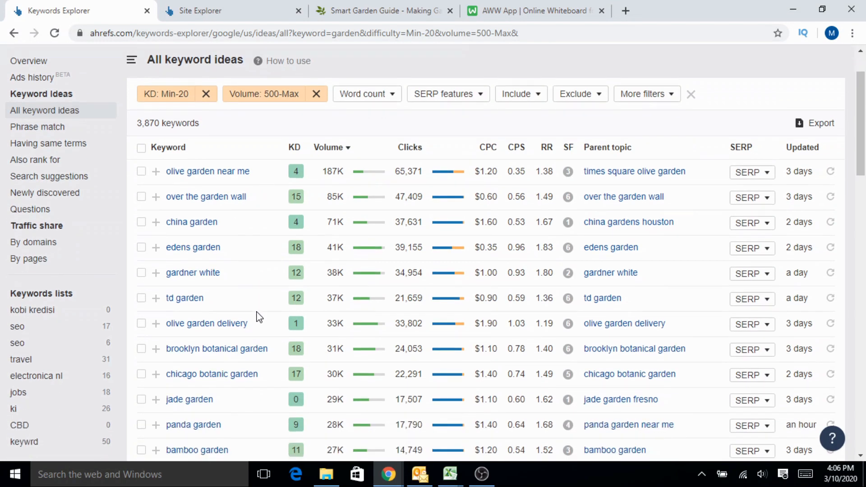
scroll(257, 314, down, 1)
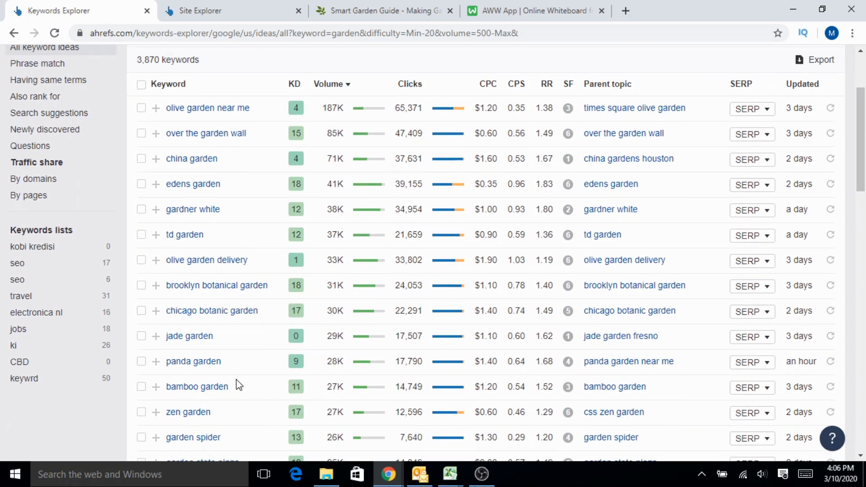
scroll(261, 347, up, 2)
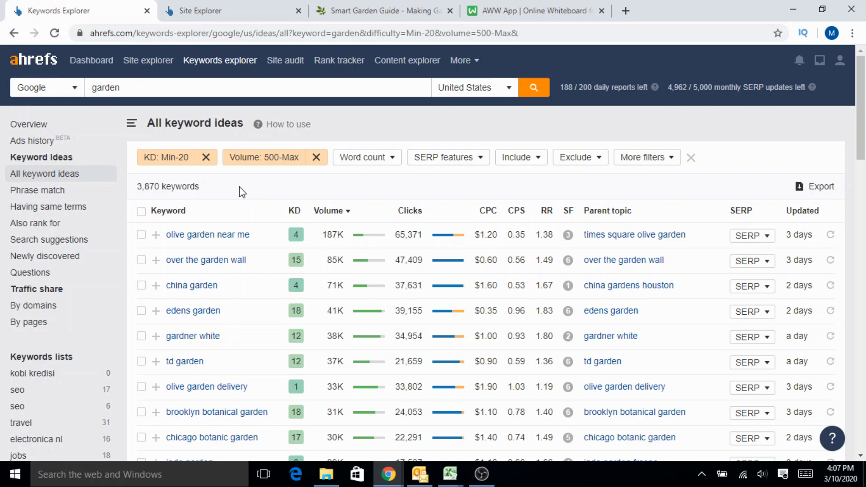
Switch to the AWW whiteboard and add "4. Proof / Reference Site" as the fourth validation factor
click(538, 15)
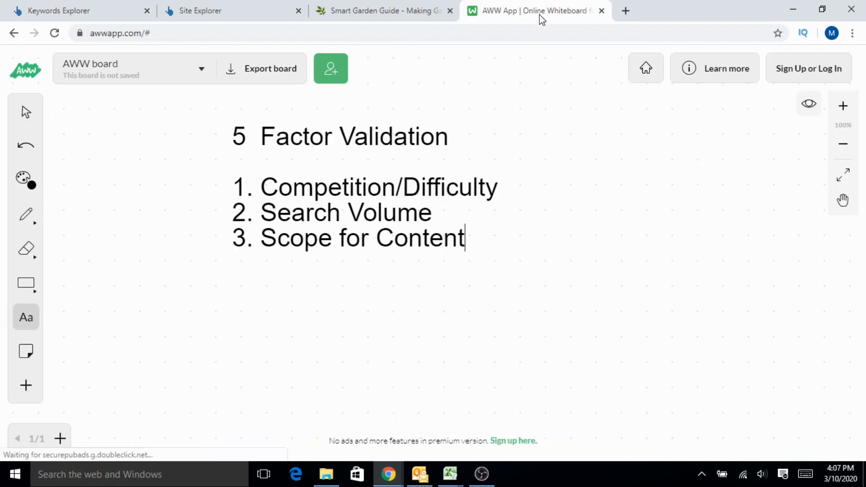
click(465, 238)
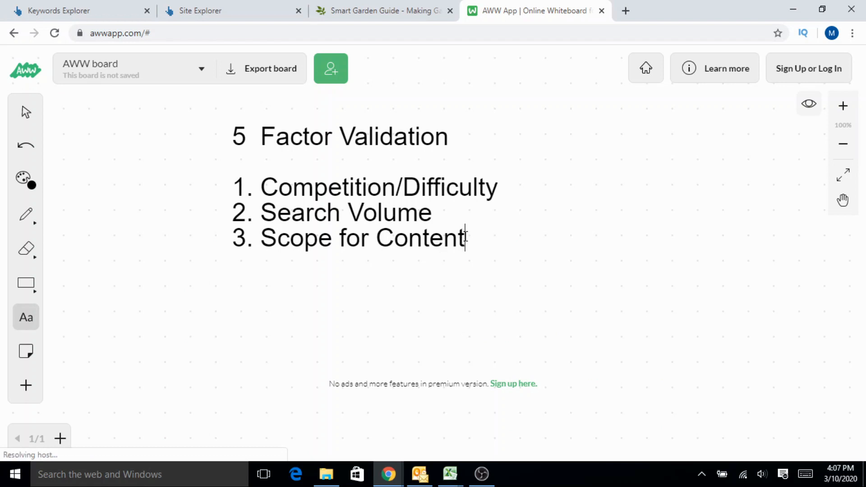
key(Return)
text(4.)
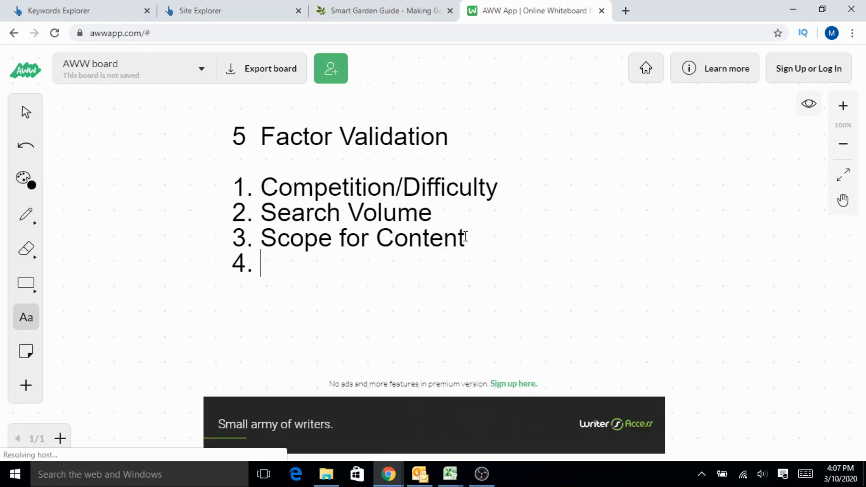
text(Proof )
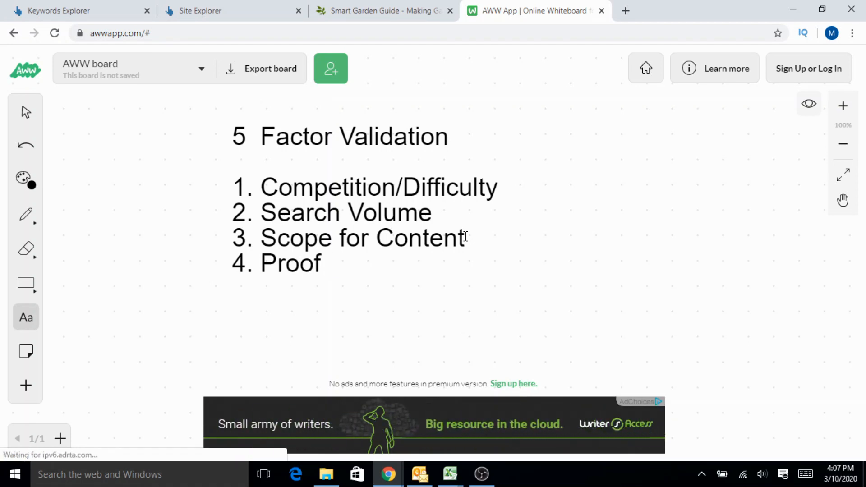
text(/ Re)
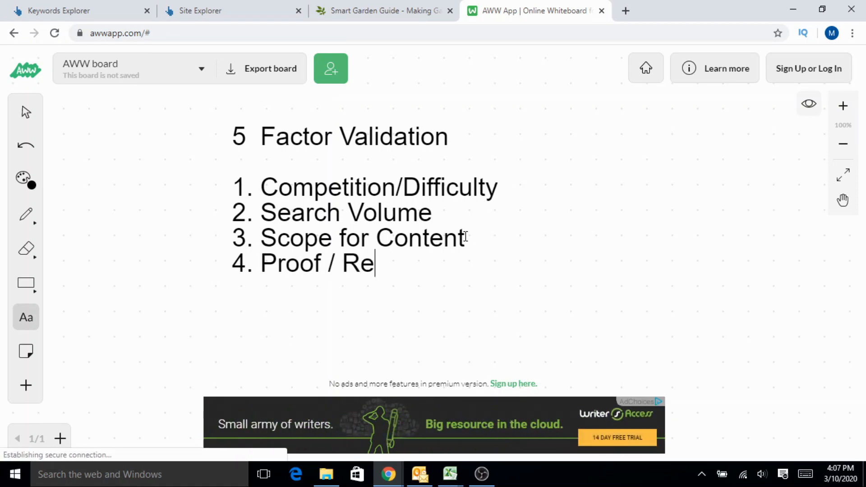
text(ference Ty)
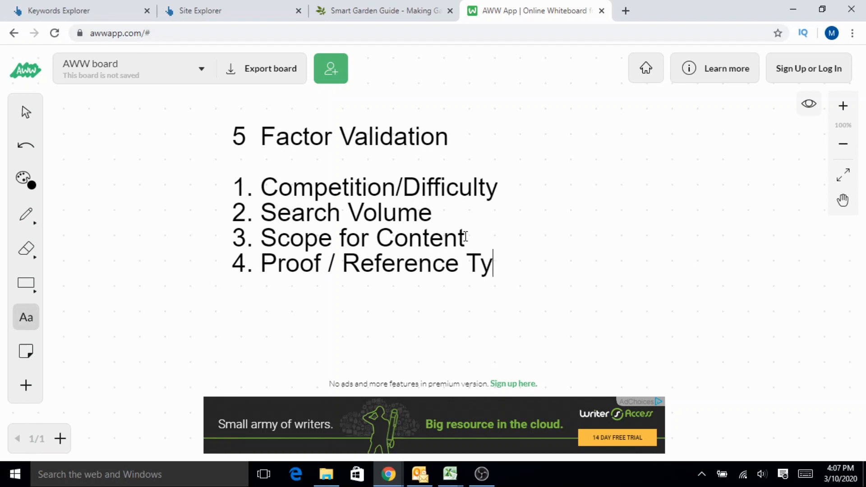
key(BackSpace)
key(BackSpace)
text(Site)
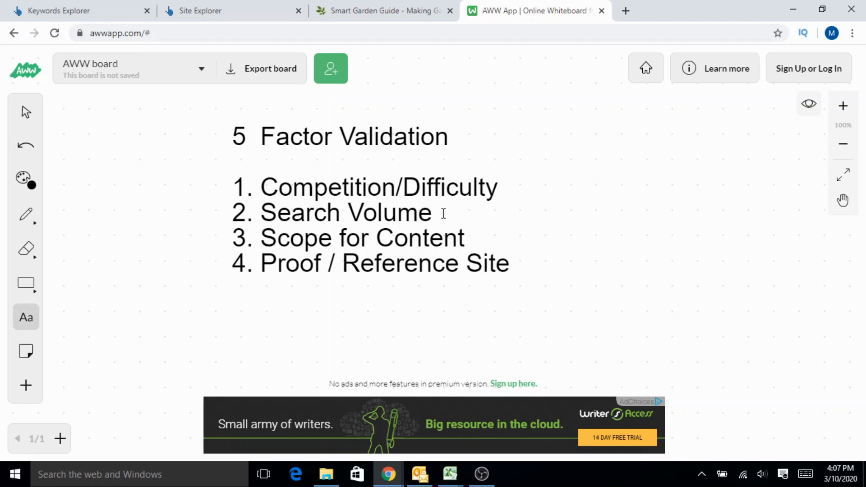
Return to Ahrefs Keywords Explorer and review the seed keyword "garden" behind the filtered ideas
click(72, 10)
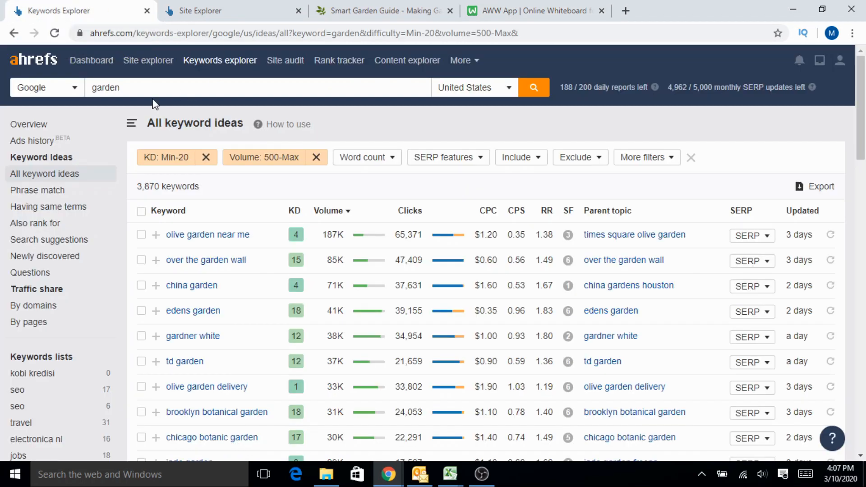
drag(136, 88, 86, 92)
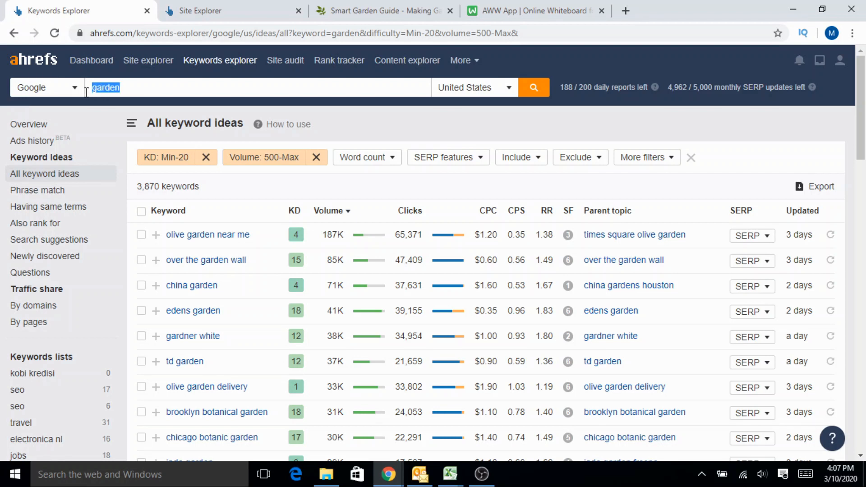
click(132, 88)
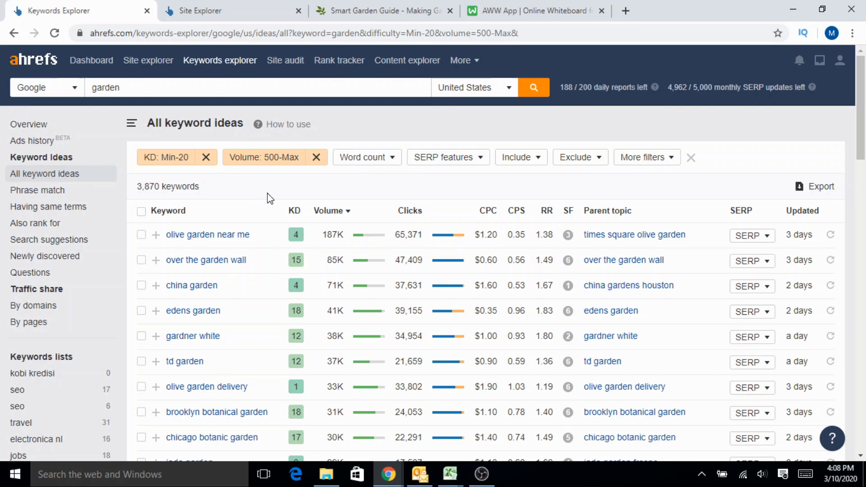
Switch to the Smart Garden Guide website and look through its homepage articles as a reference site for the niche
click(371, 11)
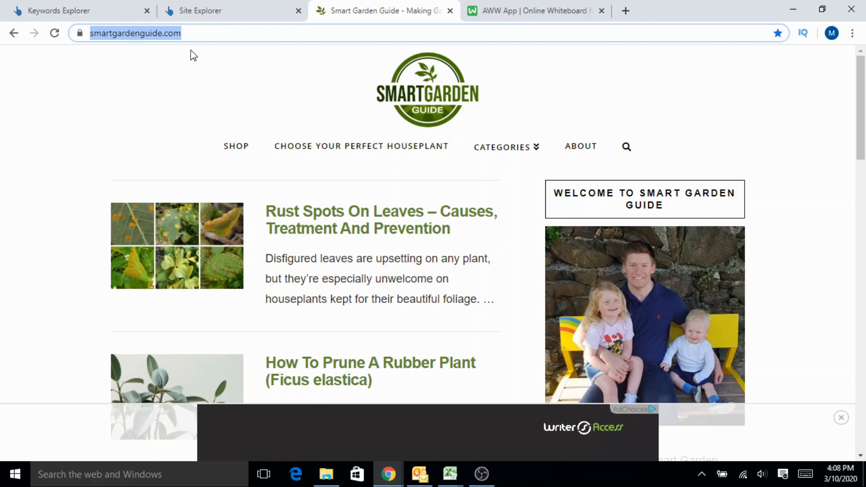
click(207, 33)
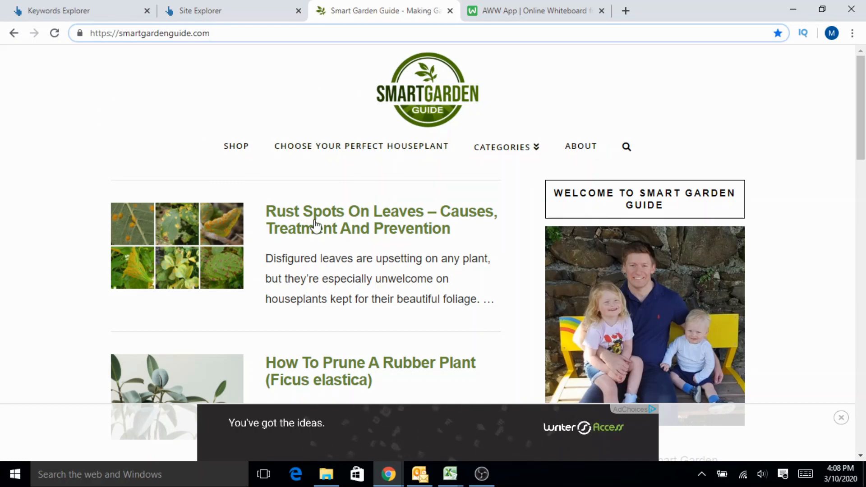
scroll(483, 263, down, 3)
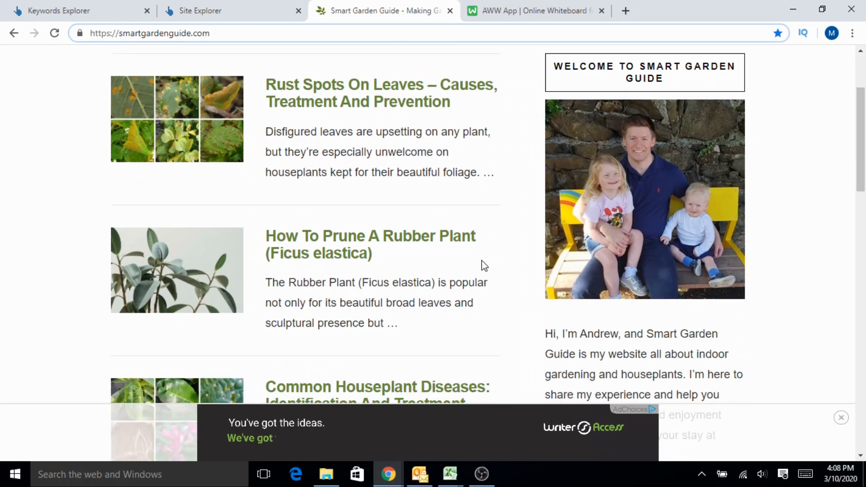
scroll(483, 266, up, 3)
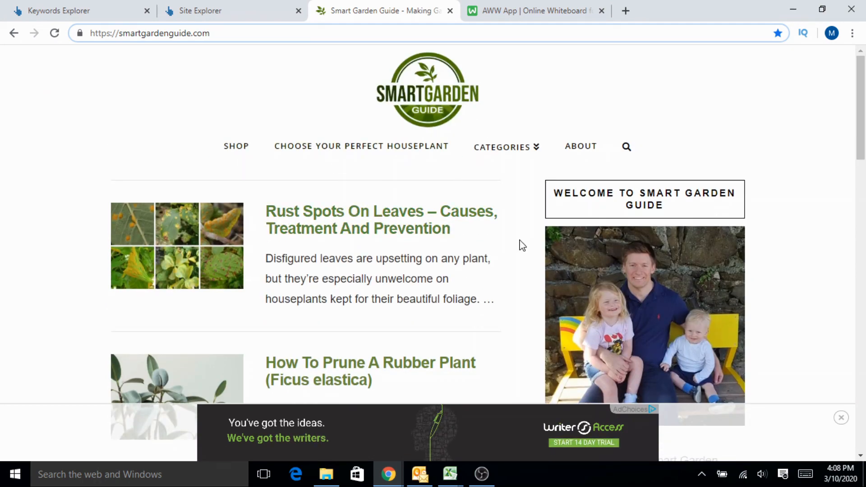
scroll(518, 243, down, 10)
scroll(509, 239, down, 5)
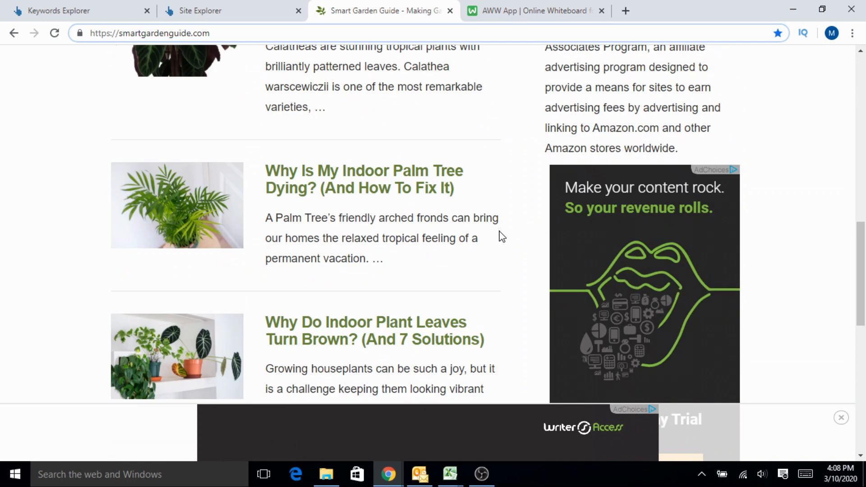
scroll(491, 269, up, 15)
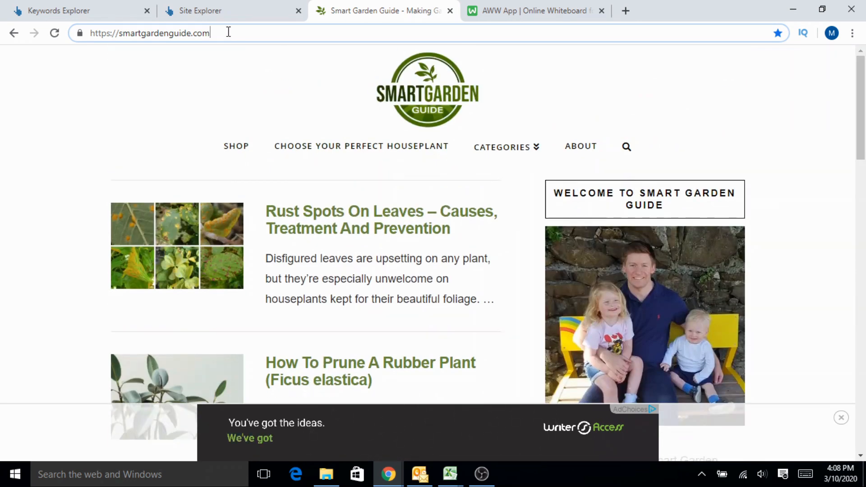
Copy the smartgardenguide.com address and analyze that domain in Ahrefs Site Explorer
drag(224, 32, 117, 38)
key(ctrl+c)
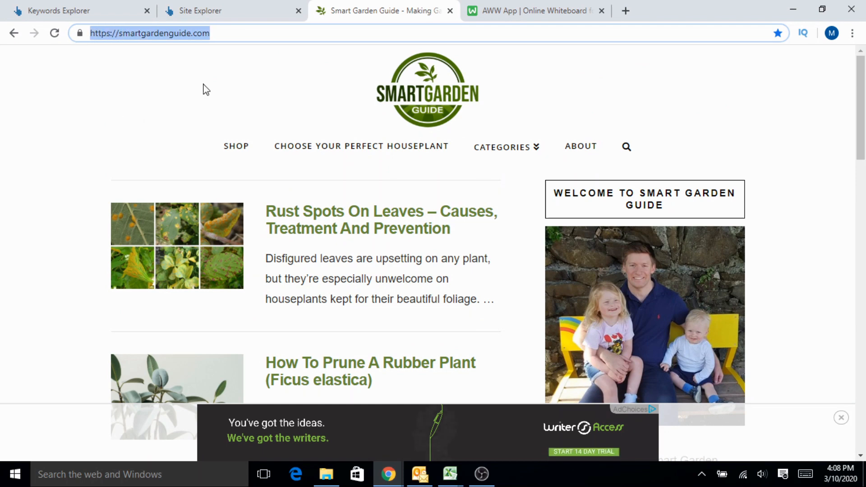
click(236, 9)
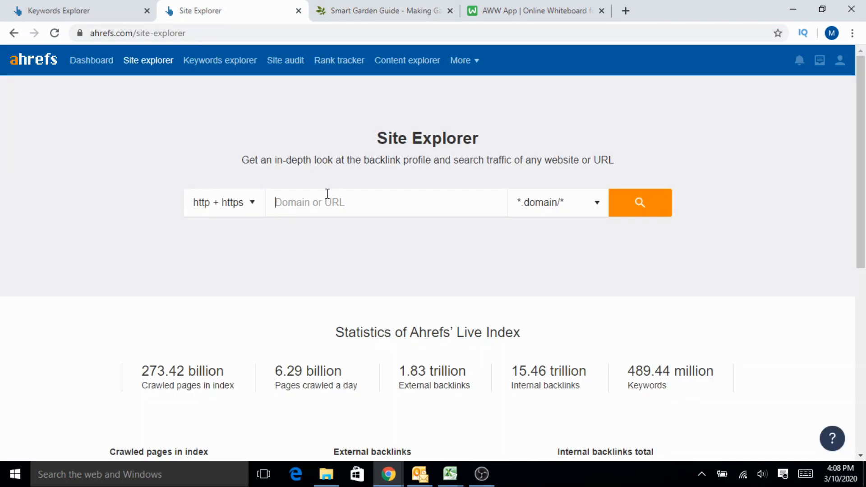
key(ctrl+v)
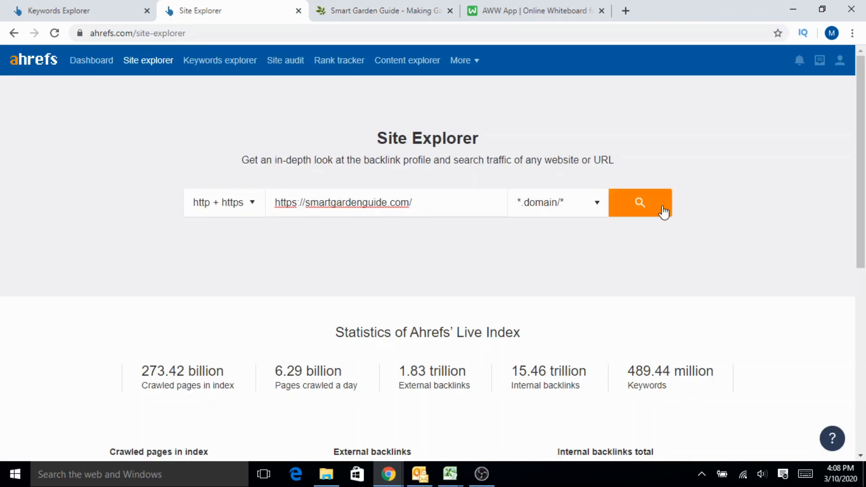
click(637, 201)
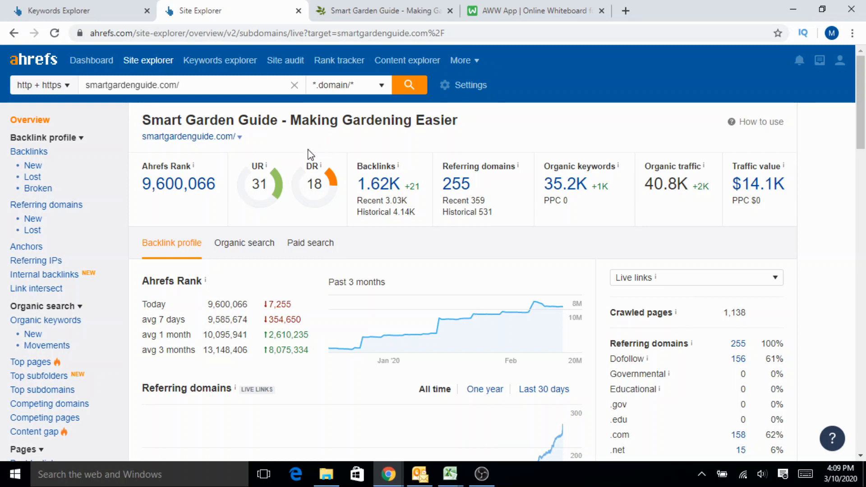
Examine the Domain Rating of smartgardenguide.com in the Site Explorer overview
double_click(313, 167)
click(330, 148)
drag(309, 188, 317, 191)
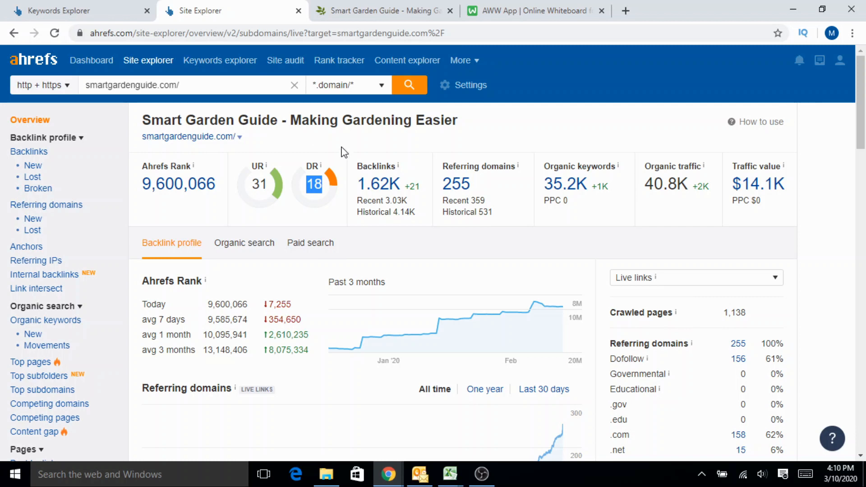
click(344, 152)
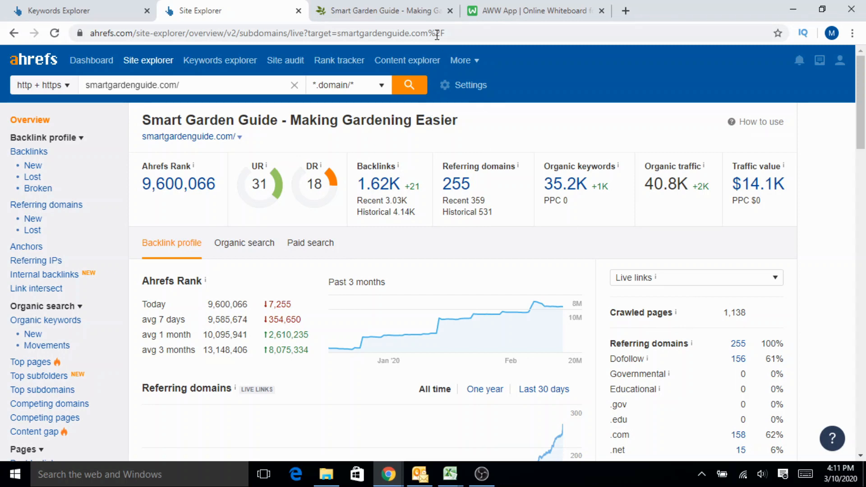
Switch to the AWW whiteboard and add "5. Earning Potential" as the fifth validation factor
click(526, 10)
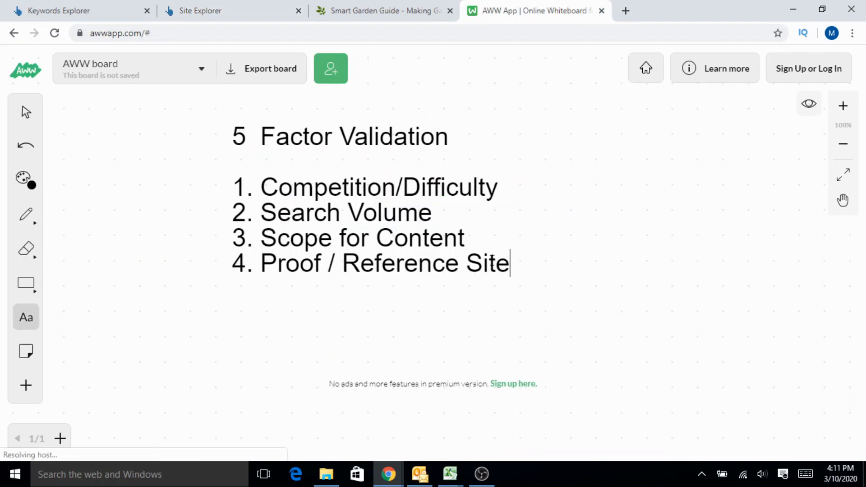
click(509, 264)
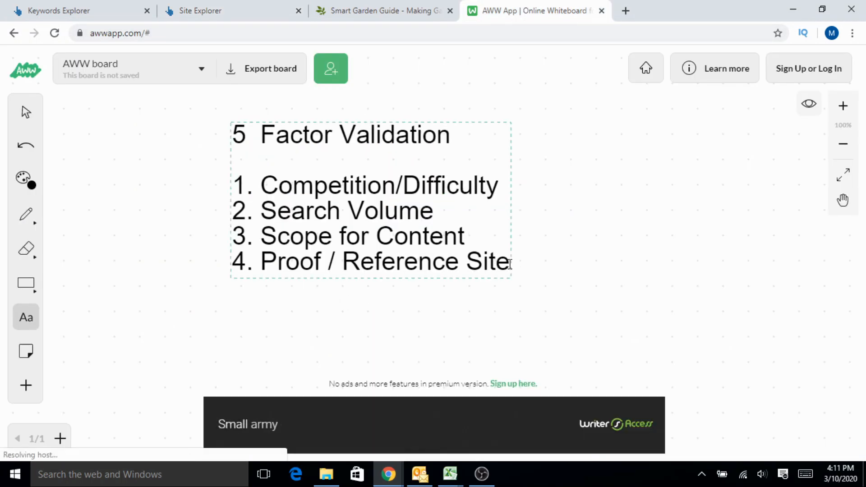
click(509, 265)
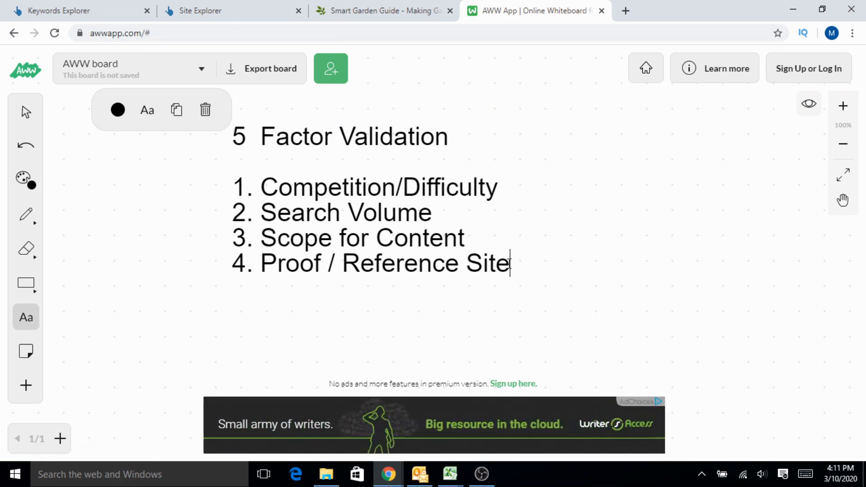
key(Return)
text(5.)
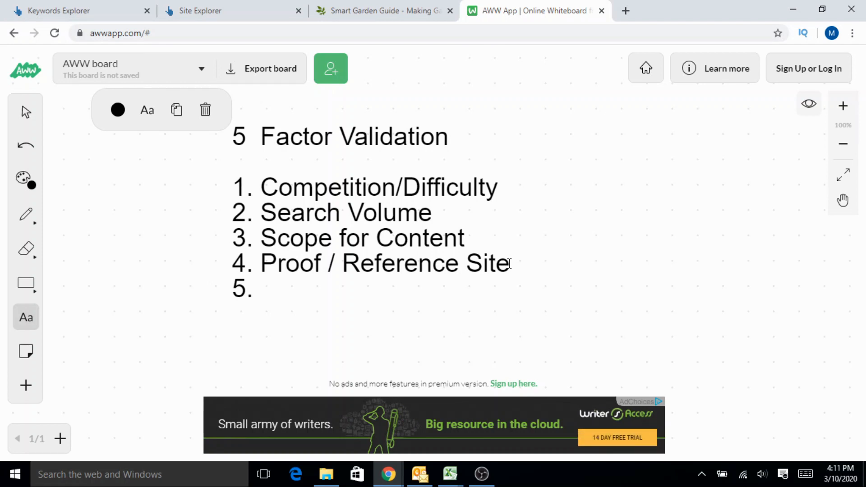
text( Earni)
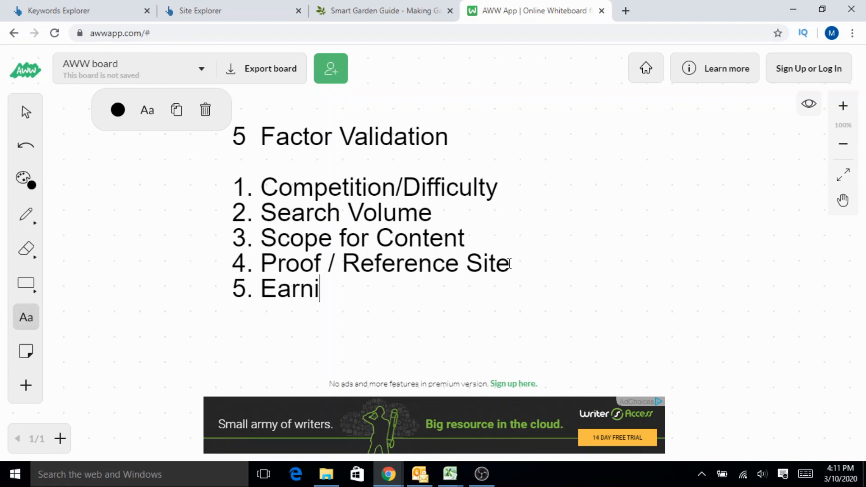
text(ng Potential)
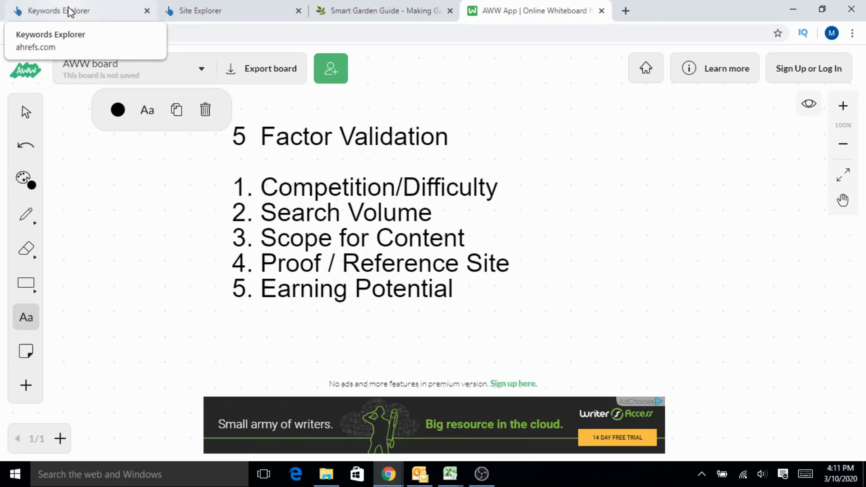
Check the CPC values of the garden ideas in Ahrefs Keywords Explorer and revisit the Smart Garden Guide homepage
click(68, 10)
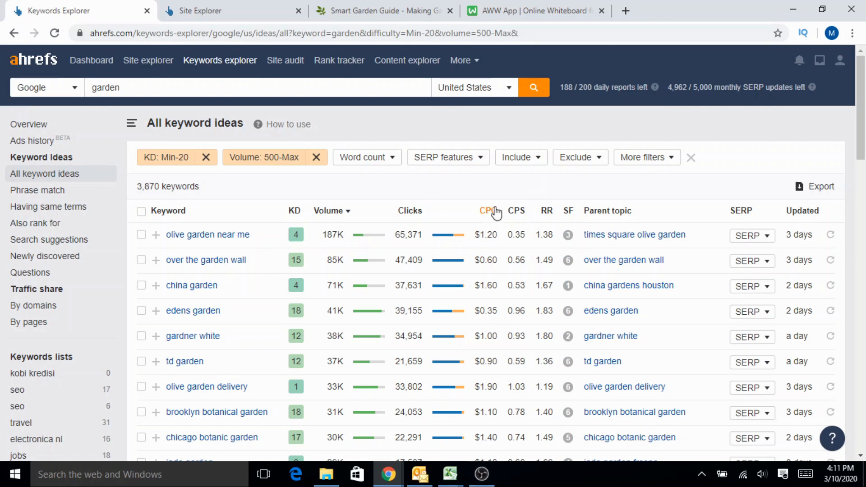
mouse_move(477, 218)
click(384, 10)
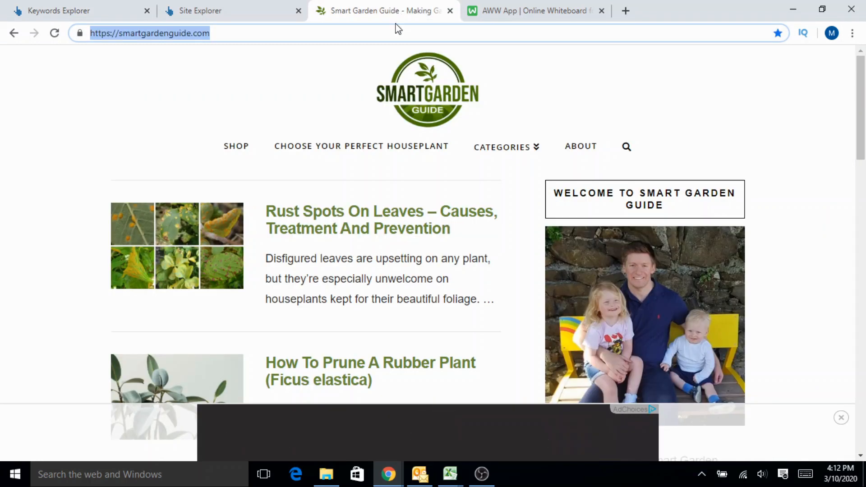
click(246, 74)
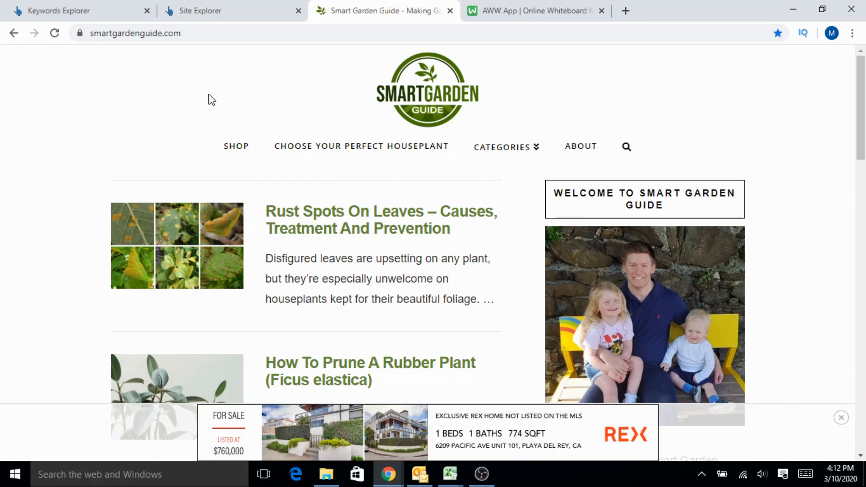
Return to Ahrefs Site Explorer and examine the organic traffic and traffic value of smartgardenguide.com
click(194, 10)
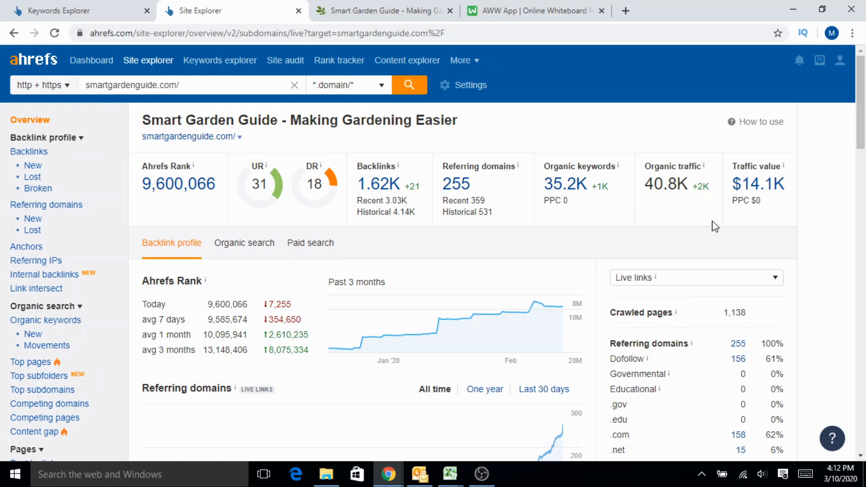
mouse_move(735, 183)
mouse_move(783, 167)
Review the completed five-factor list on the AWW whiteboard against the Smart Garden Guide homepage
click(500, 11)
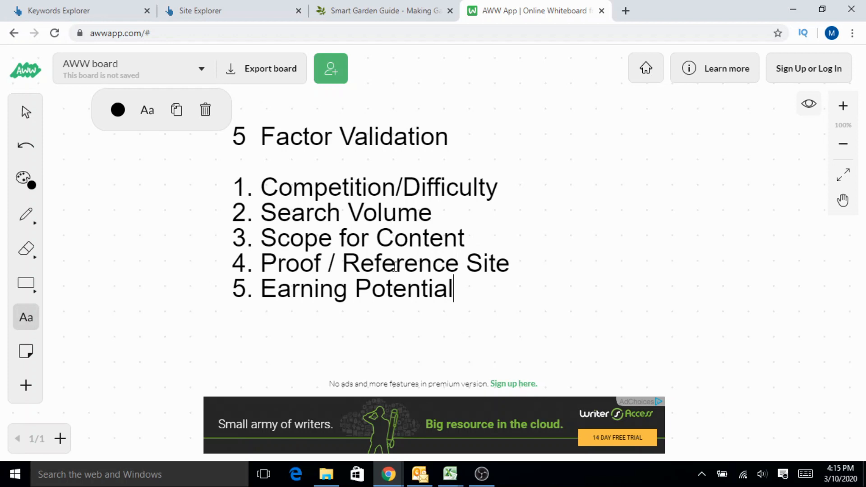
click(350, 14)
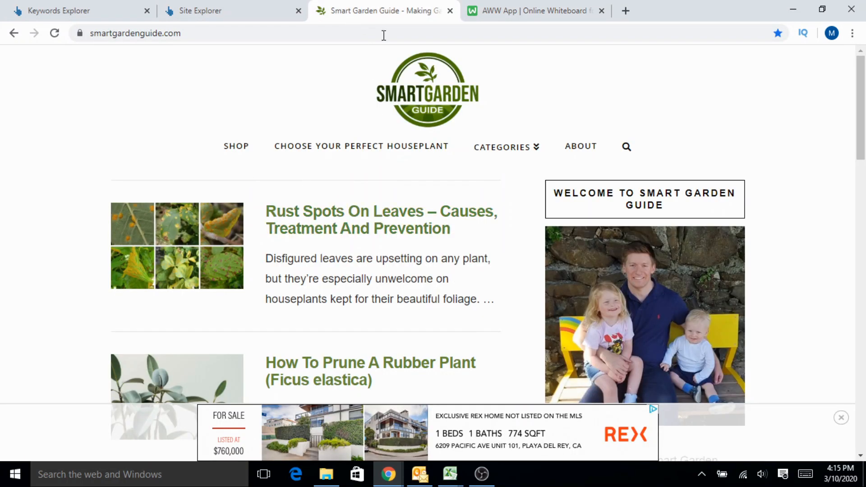
click(522, 14)
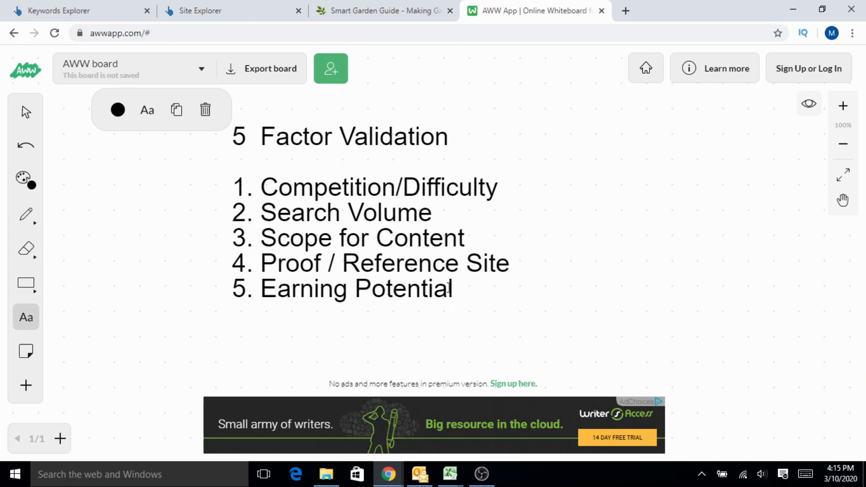